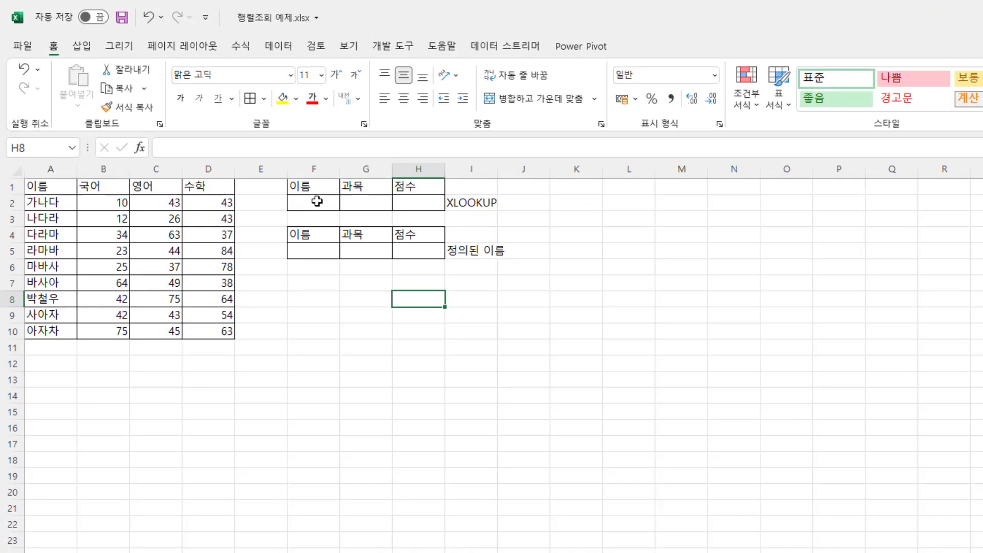
- Point out the student name list, the subject headings 국어 to 수학, and the lookup cells F2 and G2
left_click(222, 142)
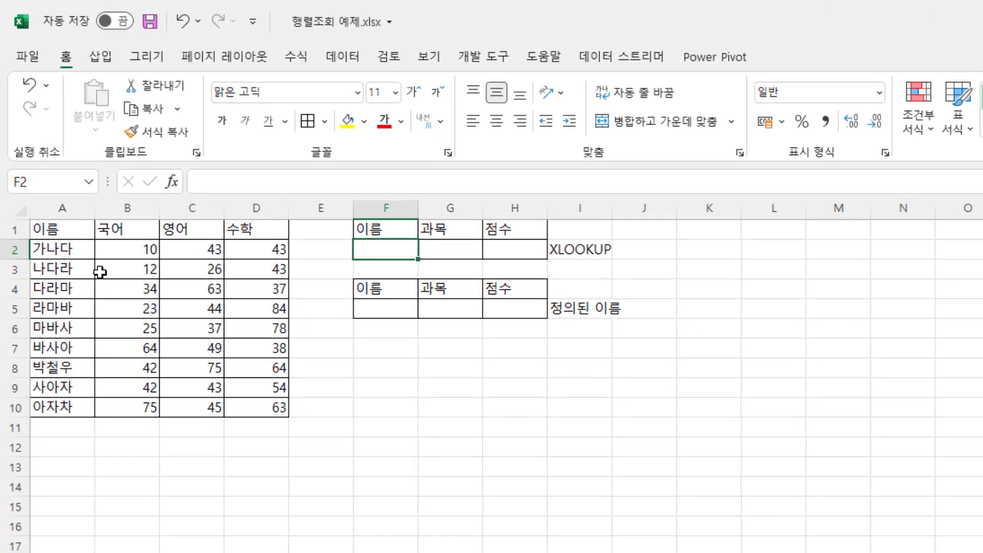
left_click_drag(49, 259, 52, 407)
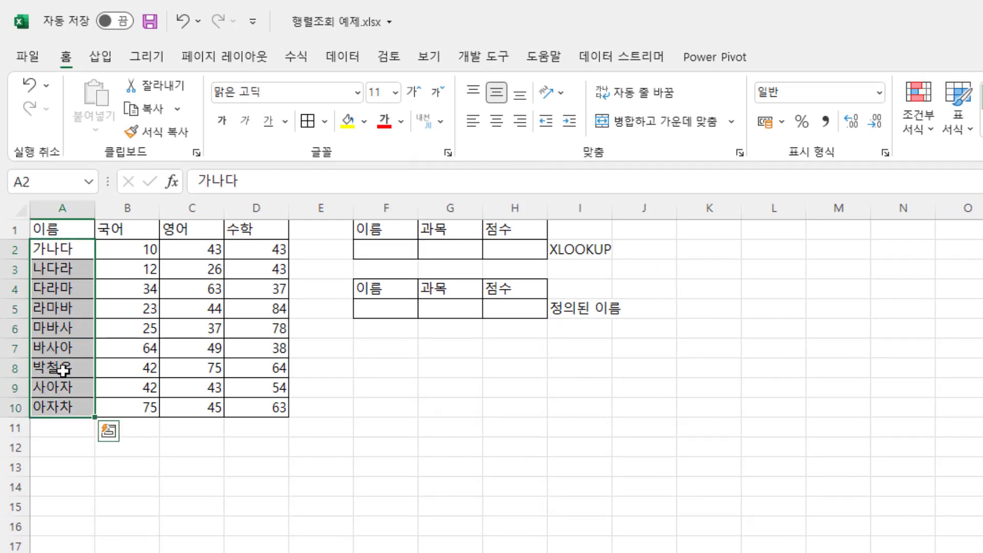
left_click_drag(125, 237, 251, 229)
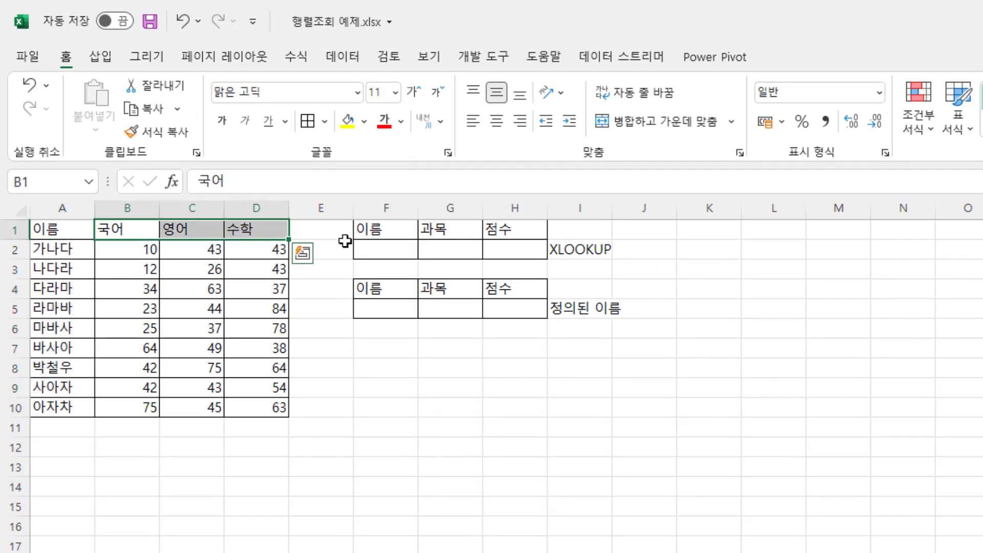
left_click(379, 245)
left_click(449, 250)
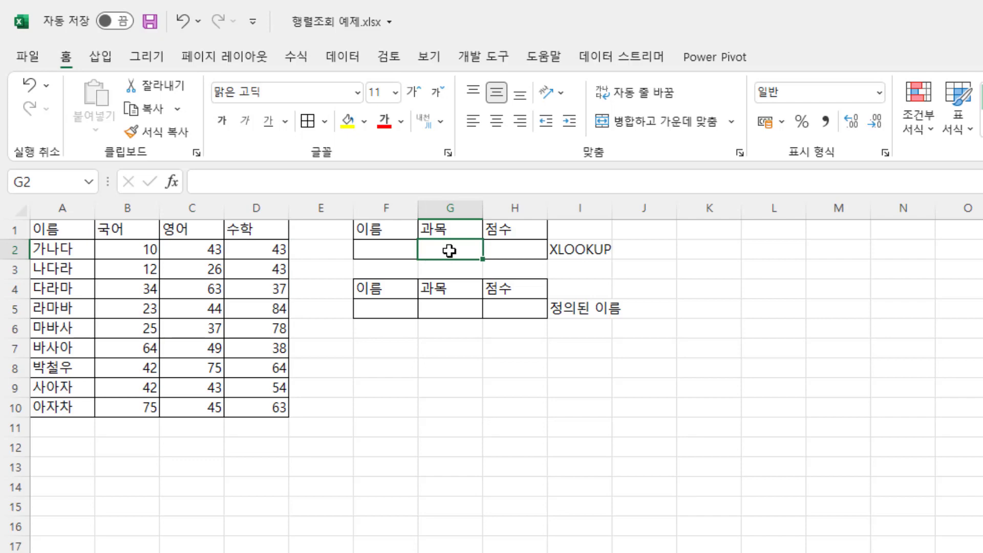
left_click(83, 270)
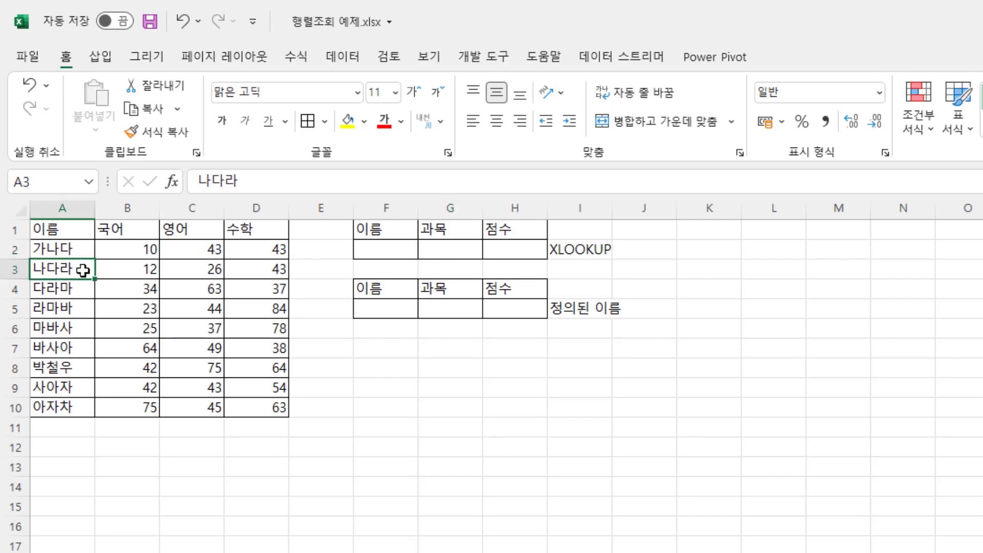
left_click_drag(83, 271, 202, 267)
left_click_drag(205, 231, 206, 269)
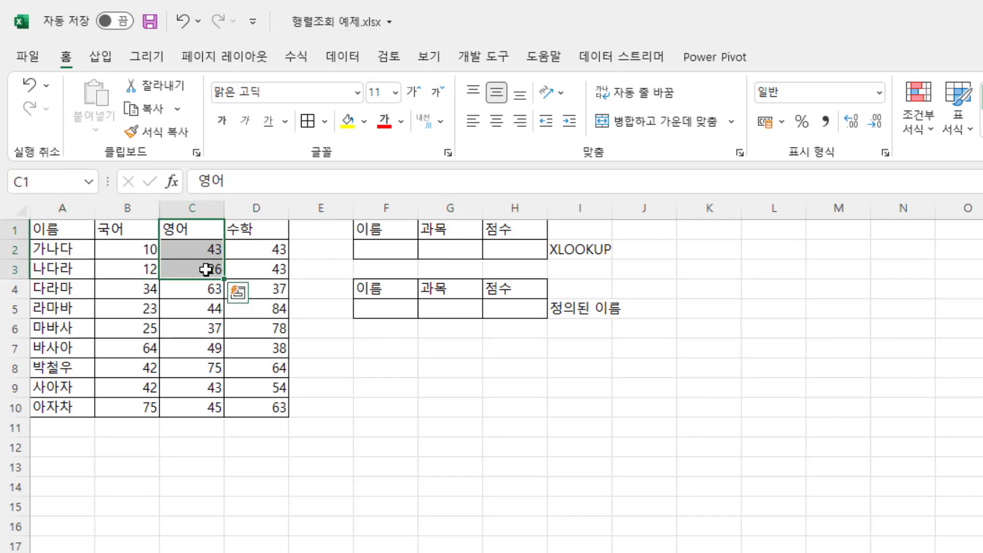
- Point out the score cells H2 and H5 and a sample score in the table
left_click(516, 256)
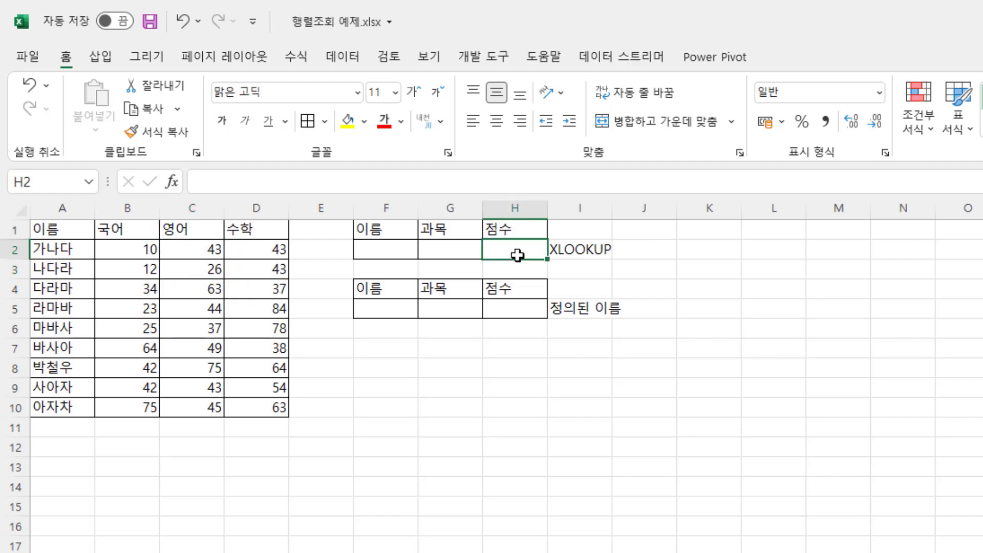
left_click(513, 306)
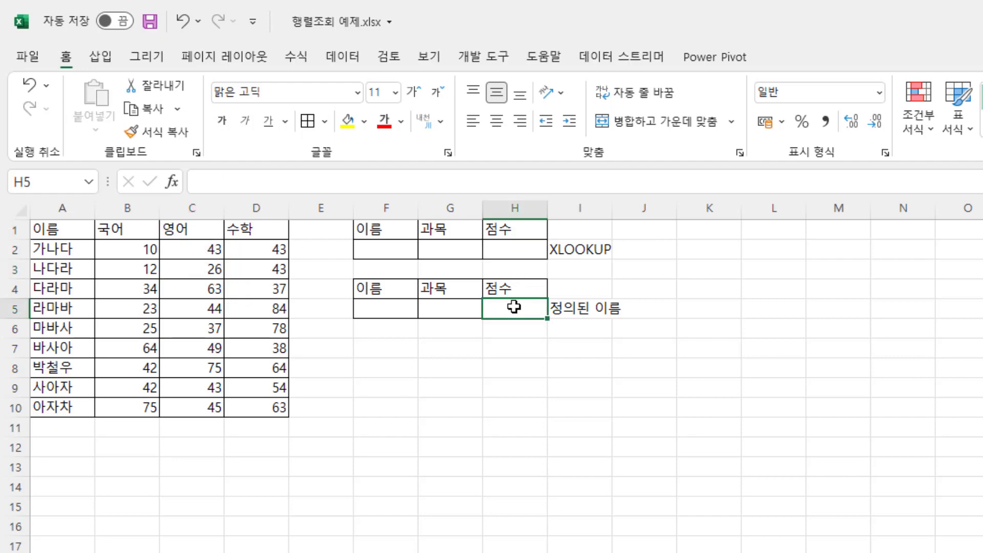
left_click(509, 348)
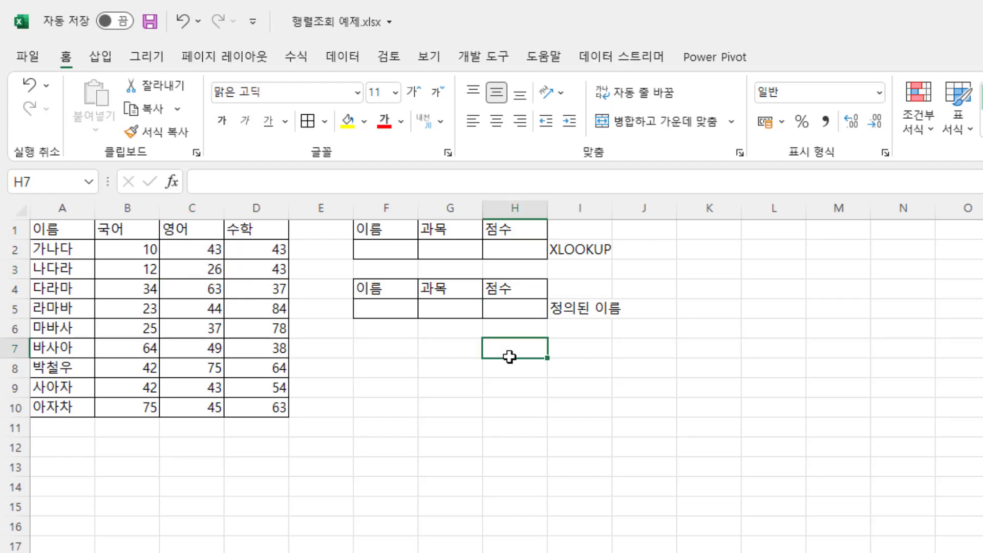
left_click(505, 251)
left_click(506, 307)
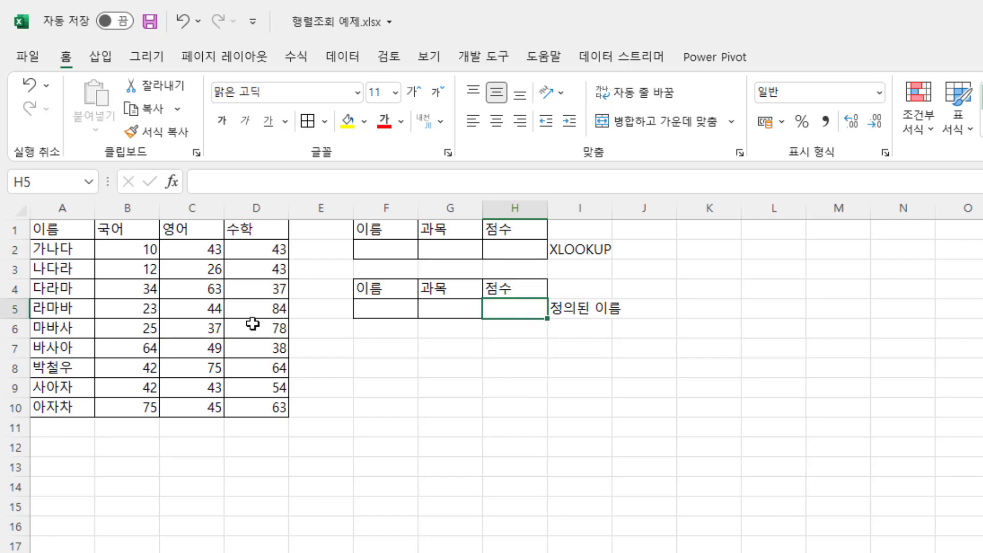
left_click(504, 250)
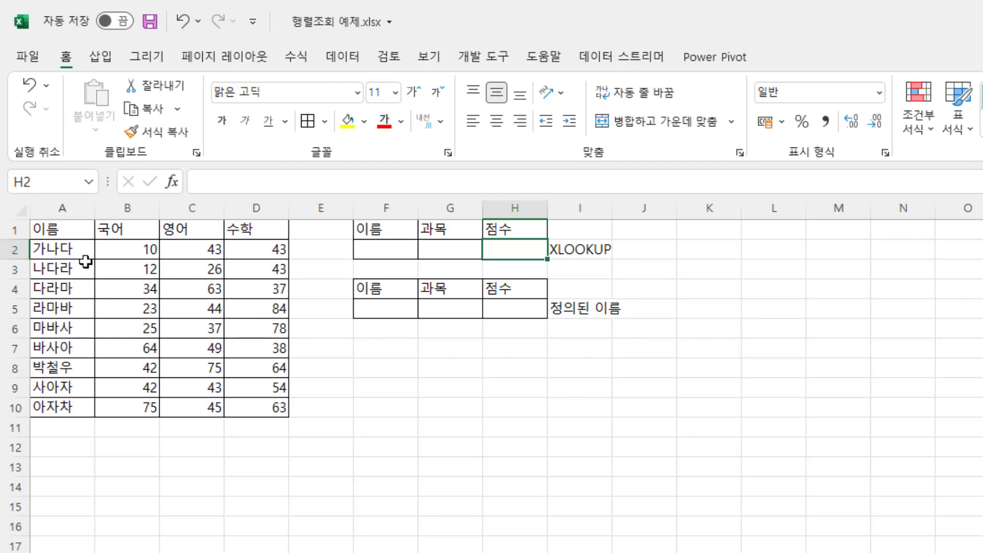
left_click(200, 348)
left_click(533, 252)
- Walk through the XLOOKUP block's inputs, the name range A2:A10 and the 국어 scores B2:B10
left_click(603, 251)
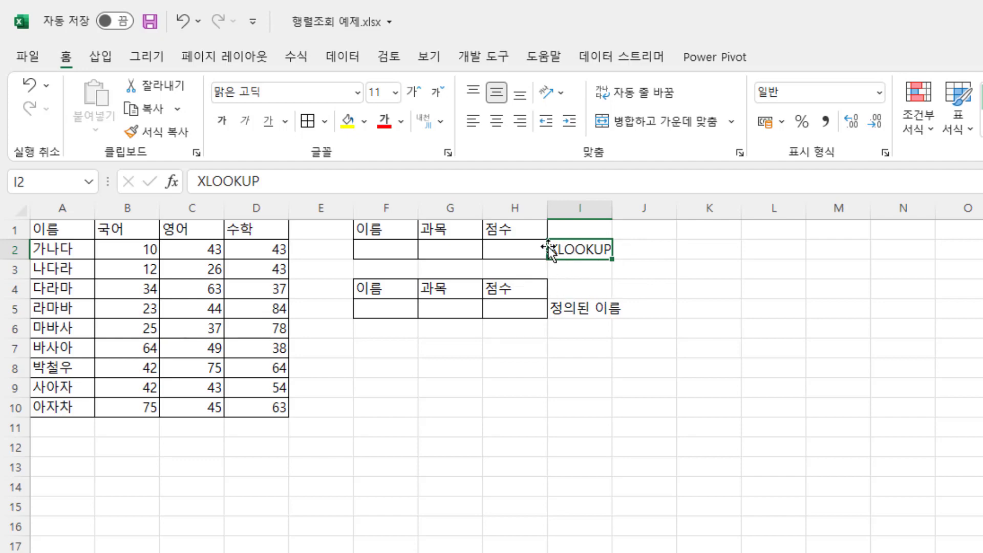
left_click(582, 285)
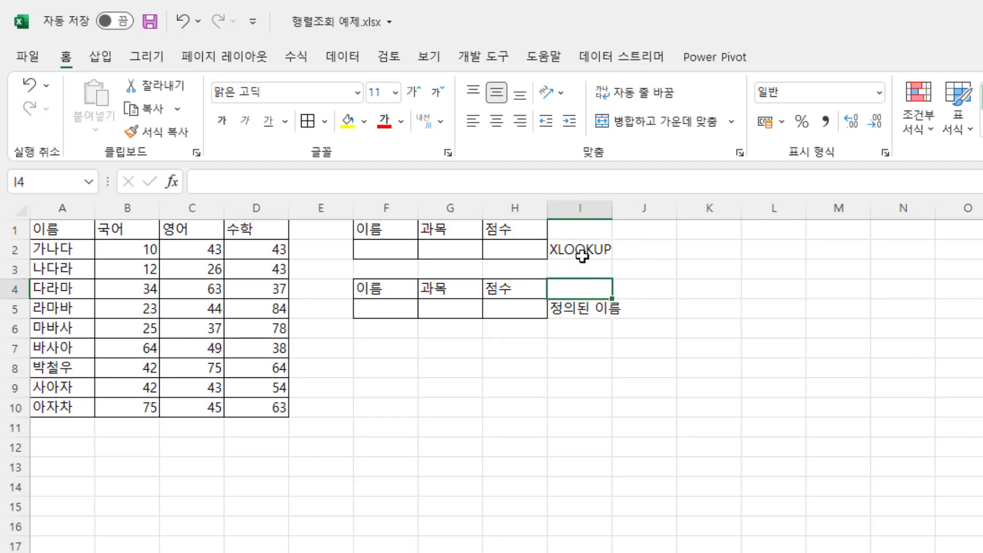
left_click(582, 252)
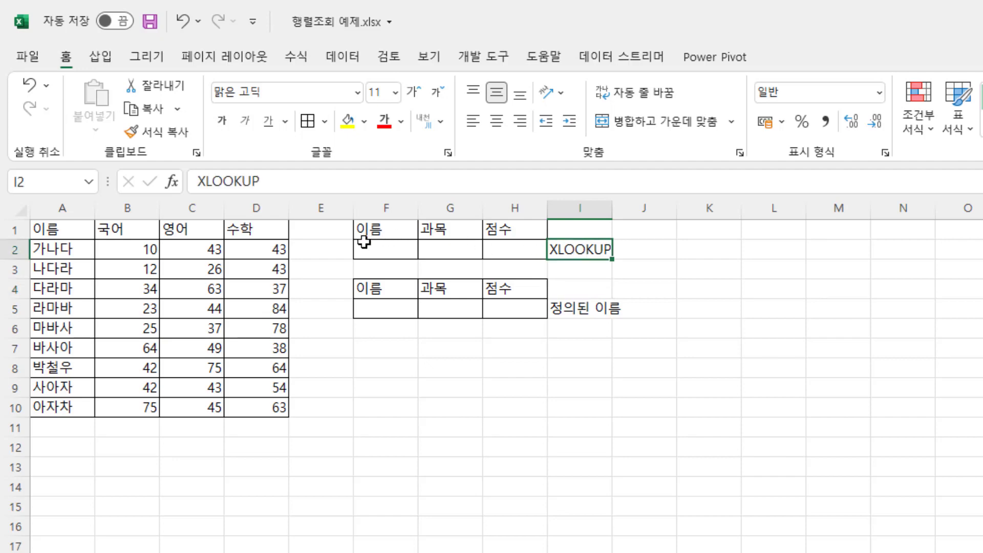
left_click_drag(364, 243, 449, 243)
left_click(577, 248)
left_click(586, 288)
left_click(526, 249)
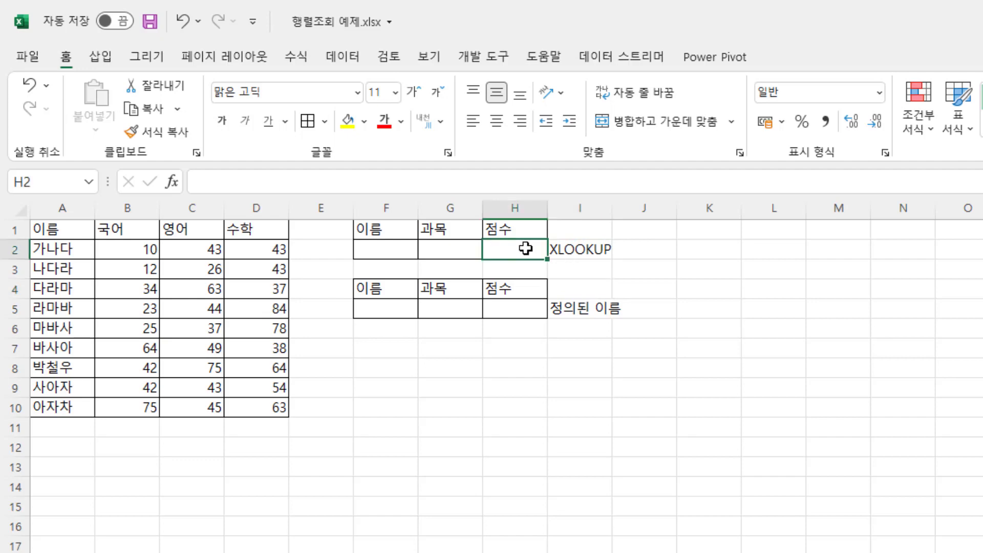
left_click(584, 249)
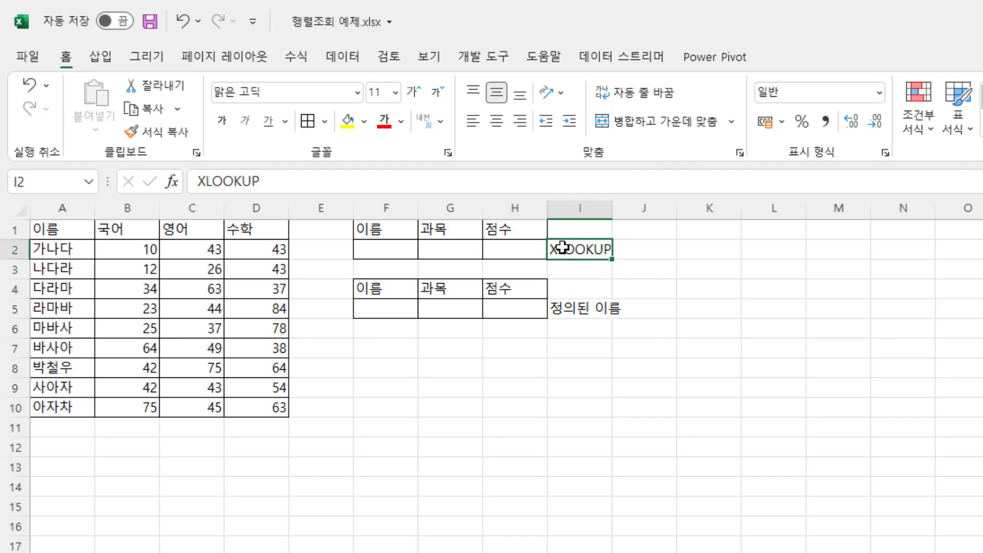
left_click_drag(68, 248, 60, 406)
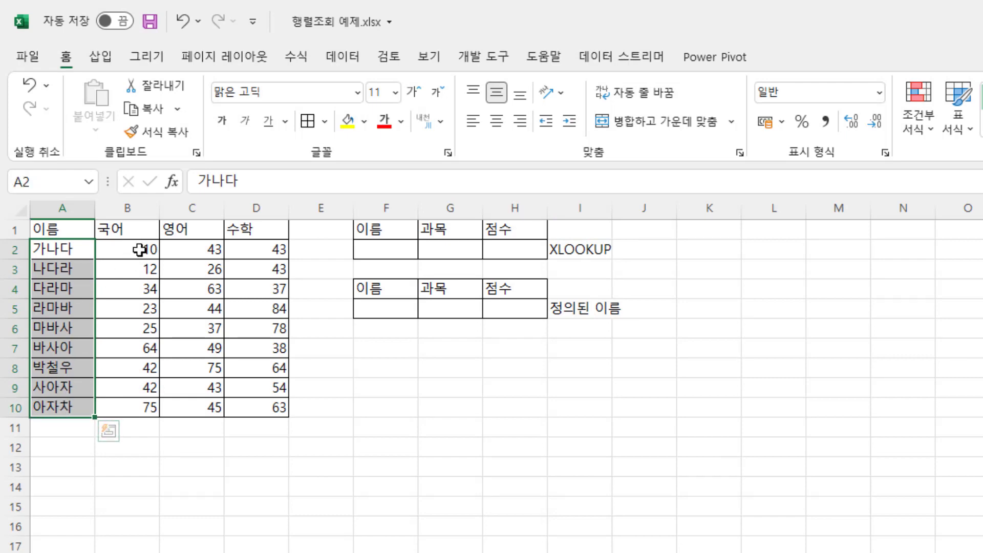
left_click_drag(136, 249, 141, 408)
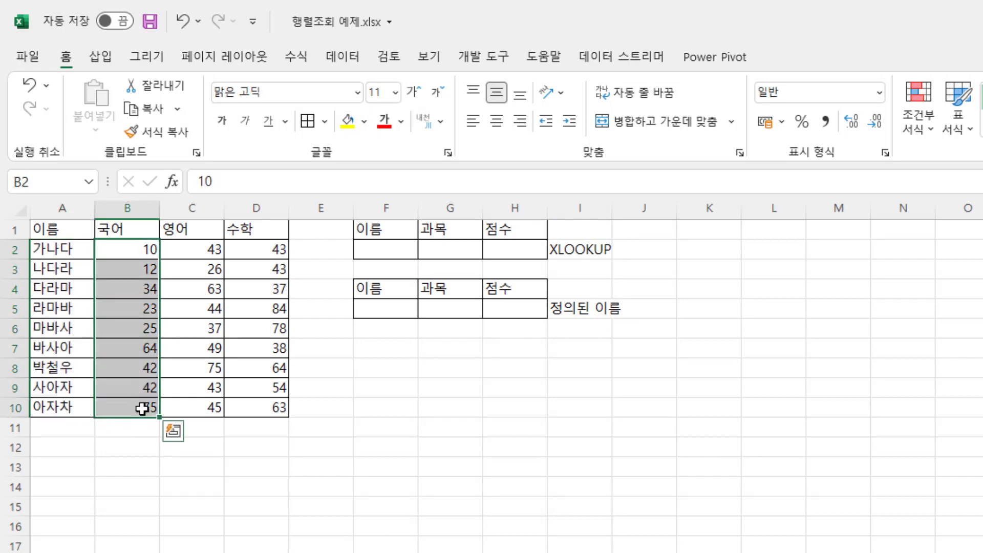
left_click(394, 248)
left_click(458, 246)
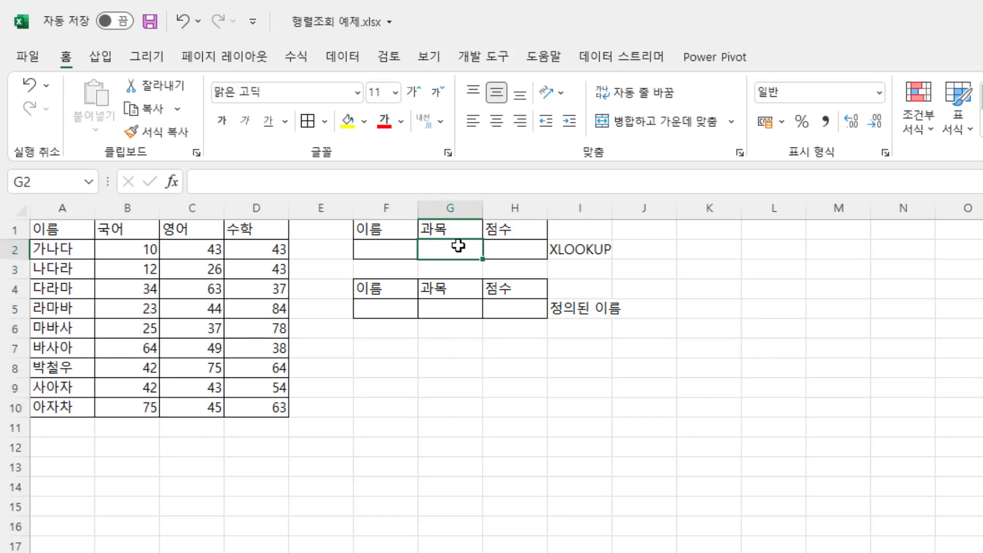
left_click(502, 248)
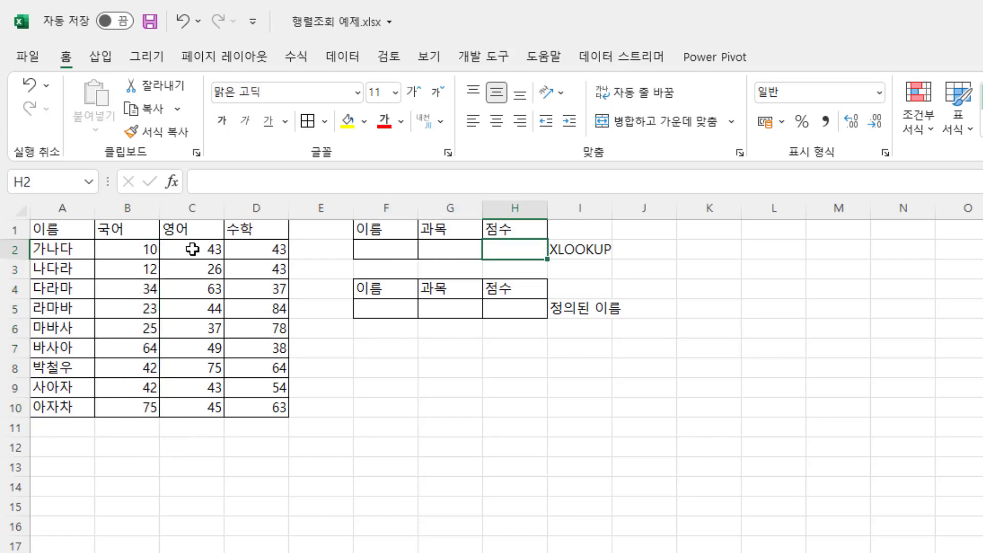
left_click_drag(84, 250, 79, 387)
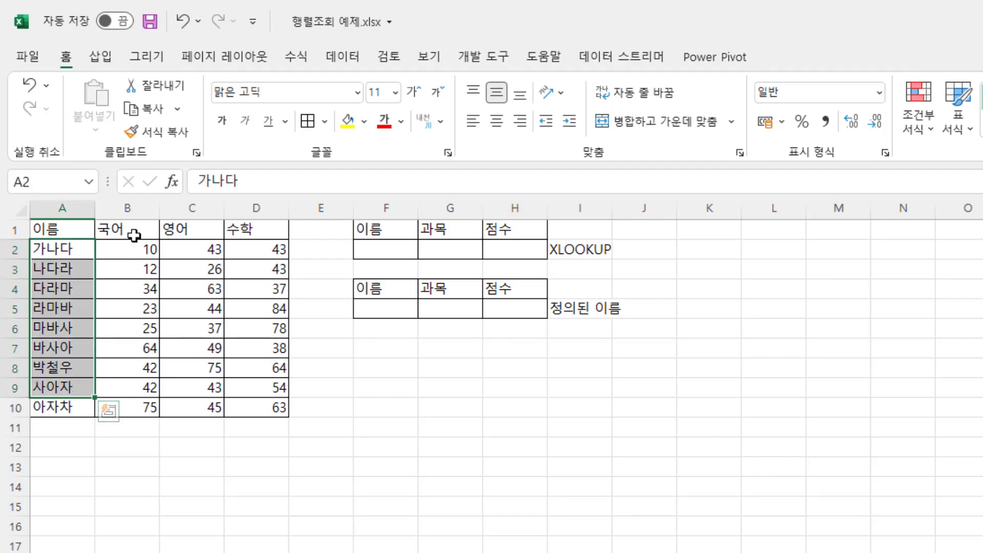
- Enter 가나다 in F2 and 국어 in G2, then start a formula in H2
left_click(519, 253)
left_click(379, 254)
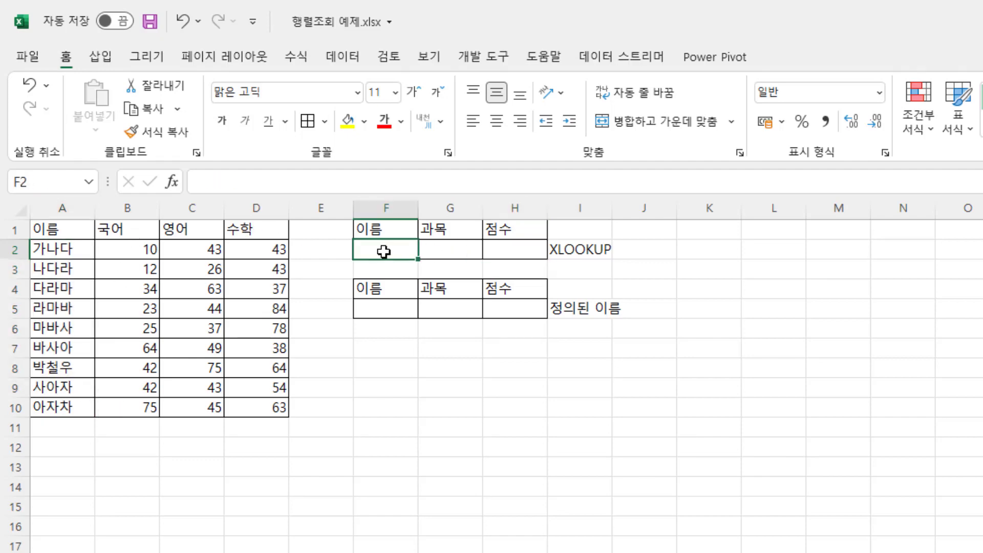
left_click(452, 247)
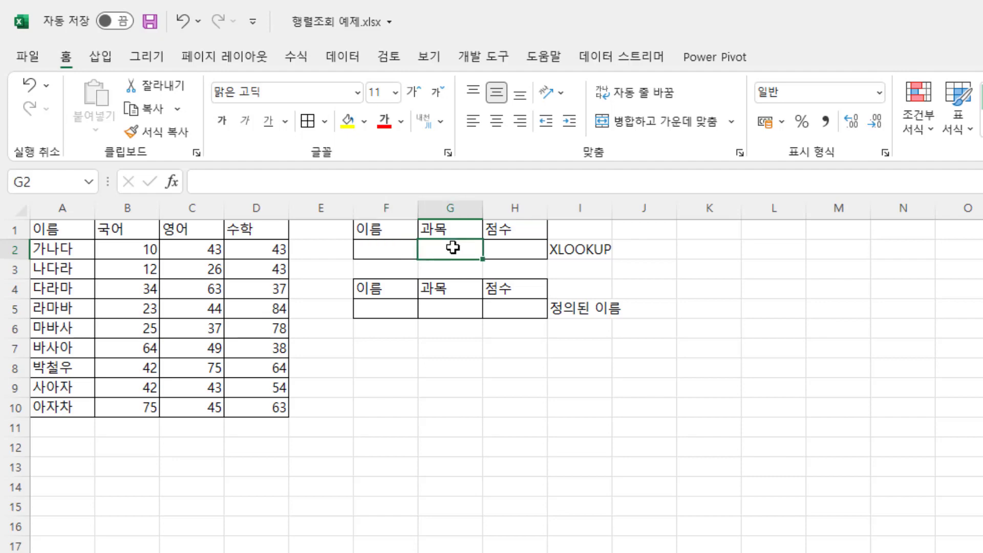
left_click(398, 250)
type("가")
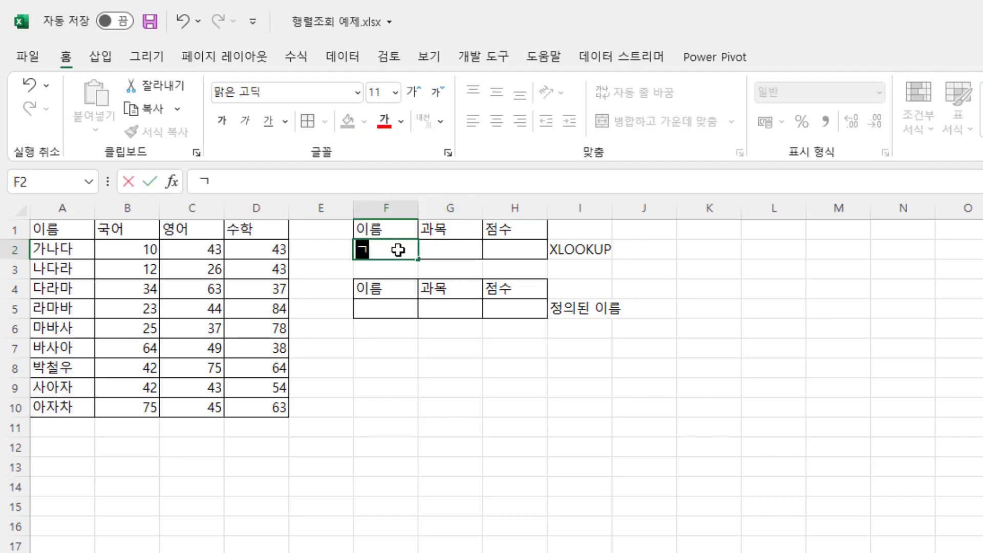
type("나다")
key("Tab")
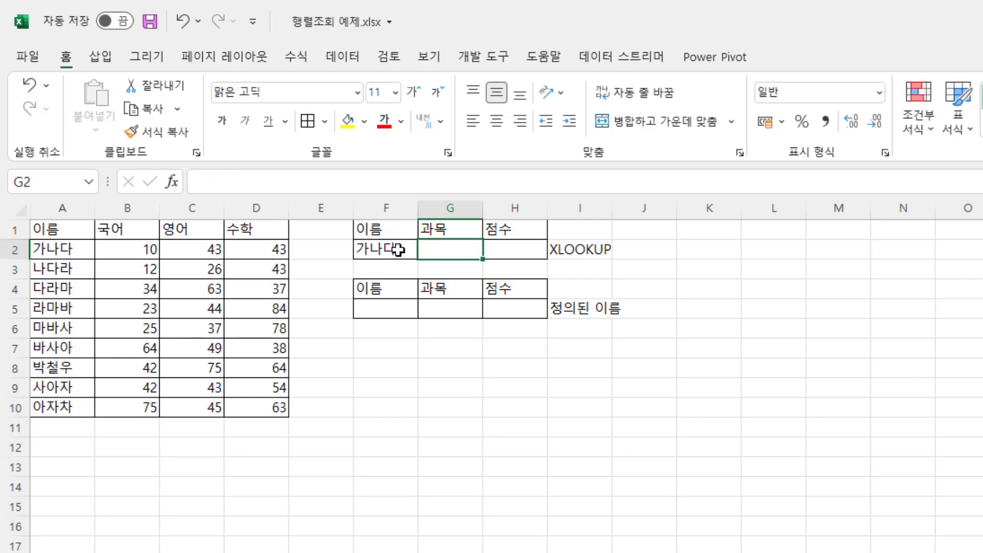
type("국어")
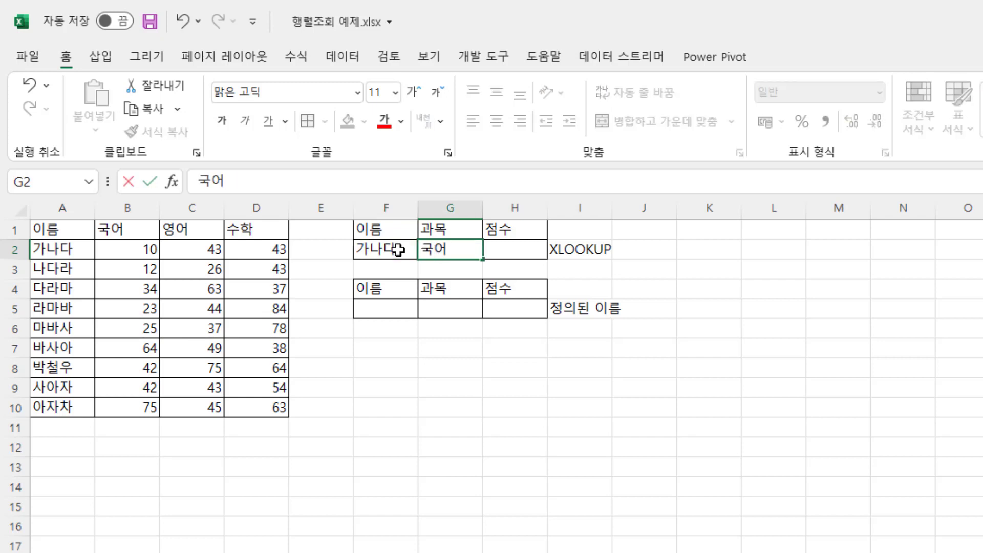
key("Tab")
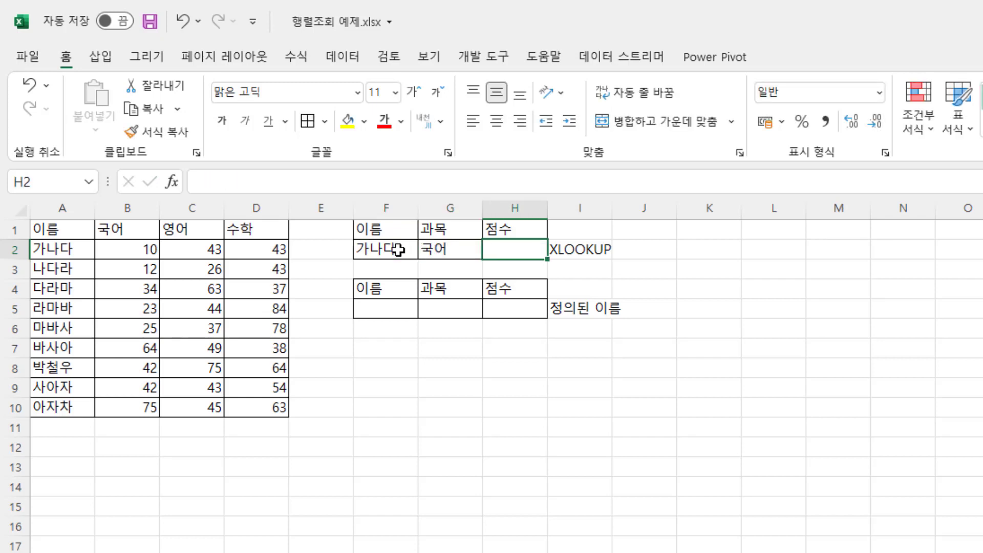
type("=")
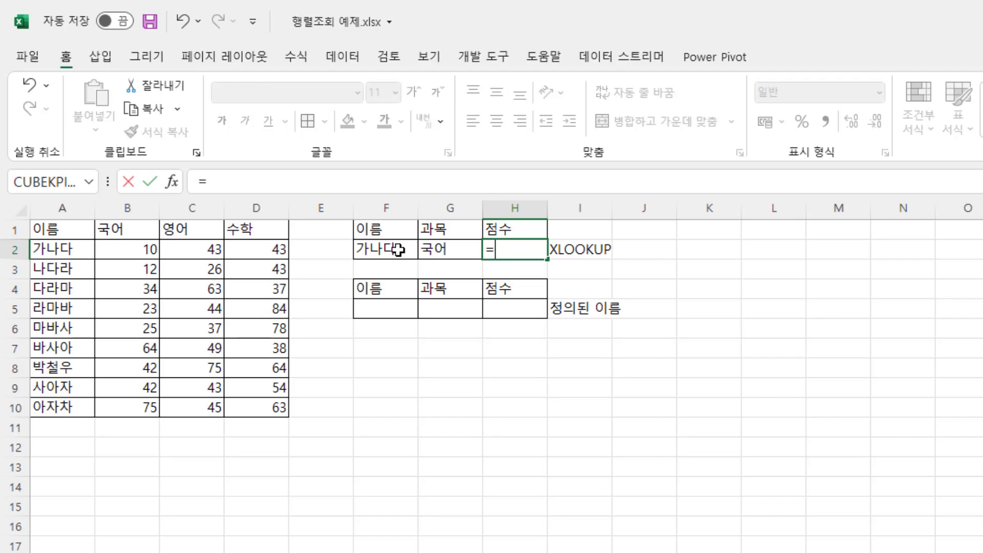
type("x")
- Start the outer XLOOKUP with lookup value F2 and lookup range A2:A10
key("Down")
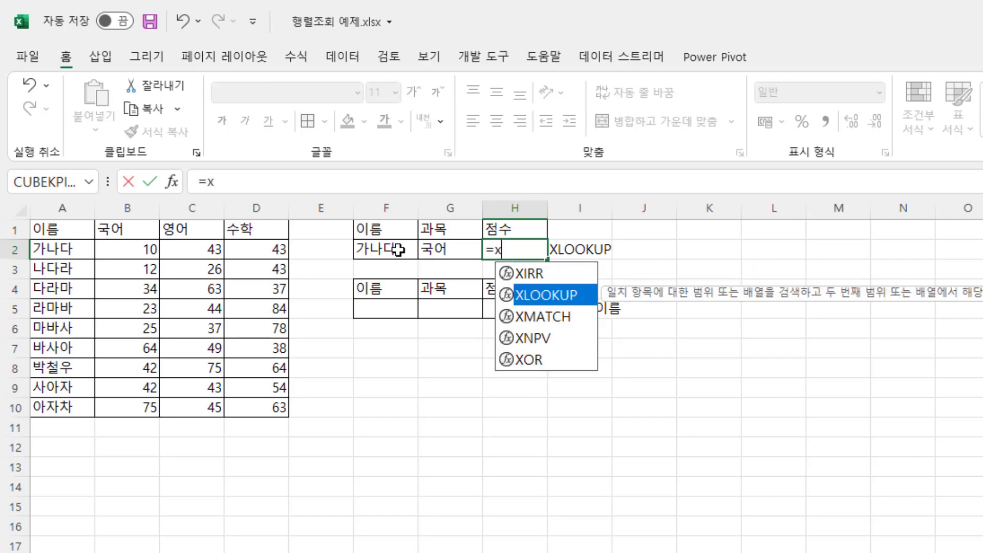
key("Tab")
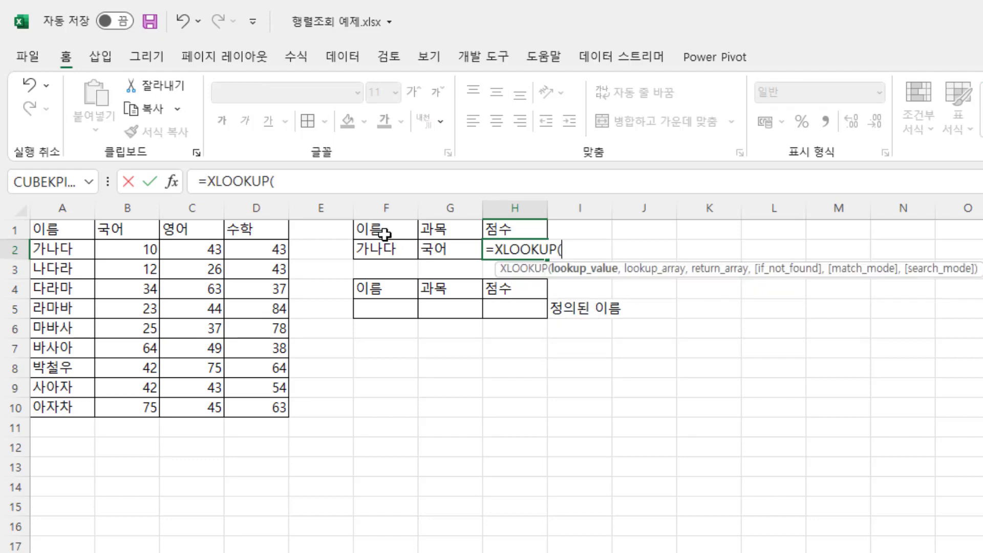
left_click(379, 250)
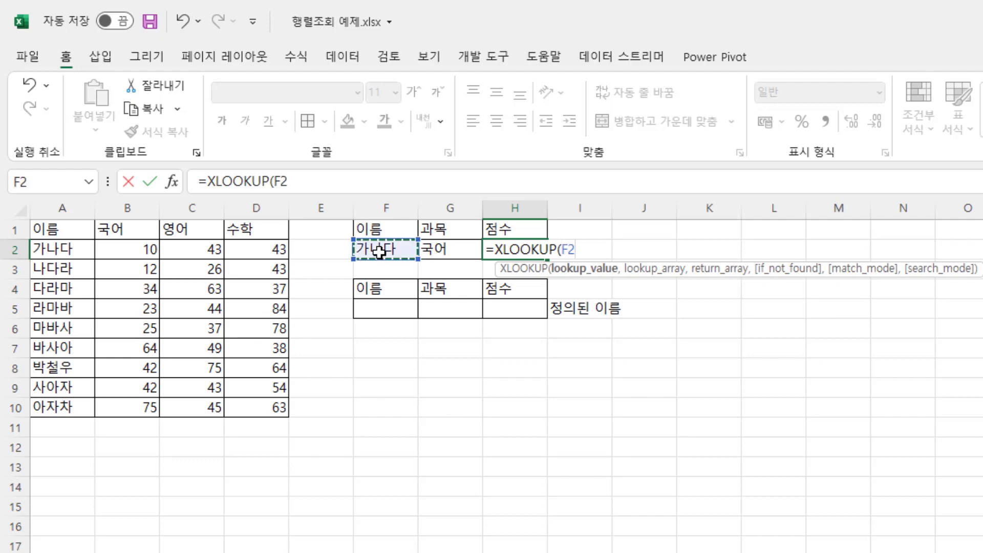
type(",")
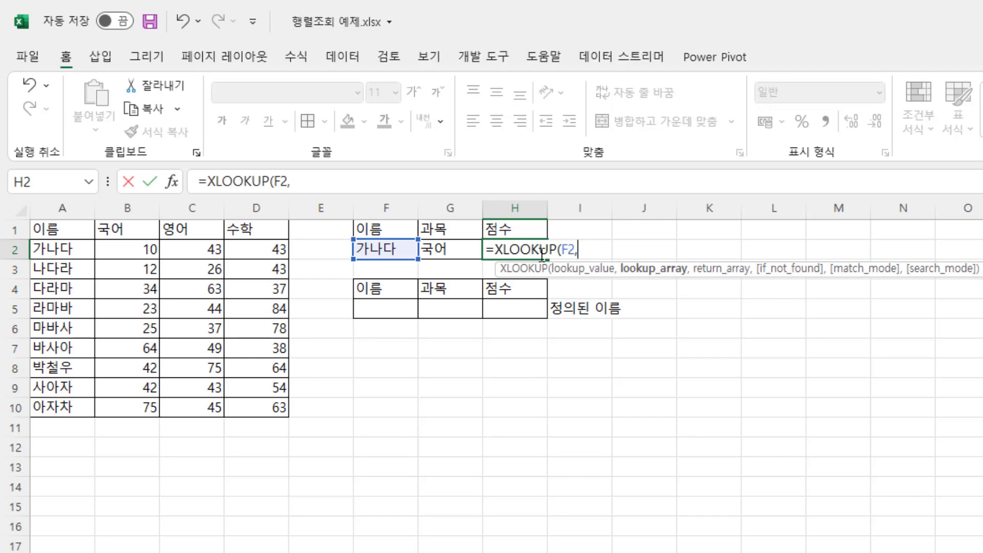
left_click_drag(64, 250, 54, 415)
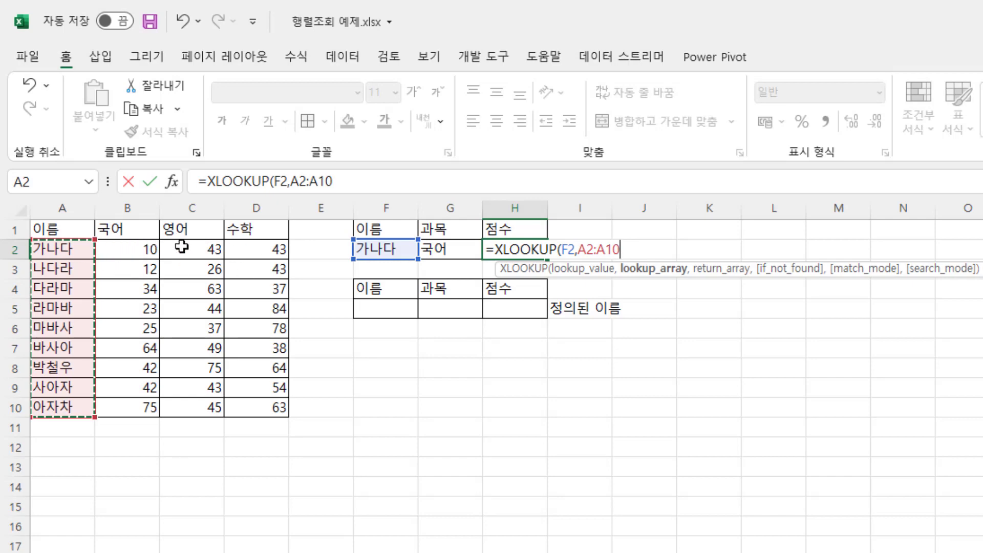
left_click_drag(182, 247, 189, 407)
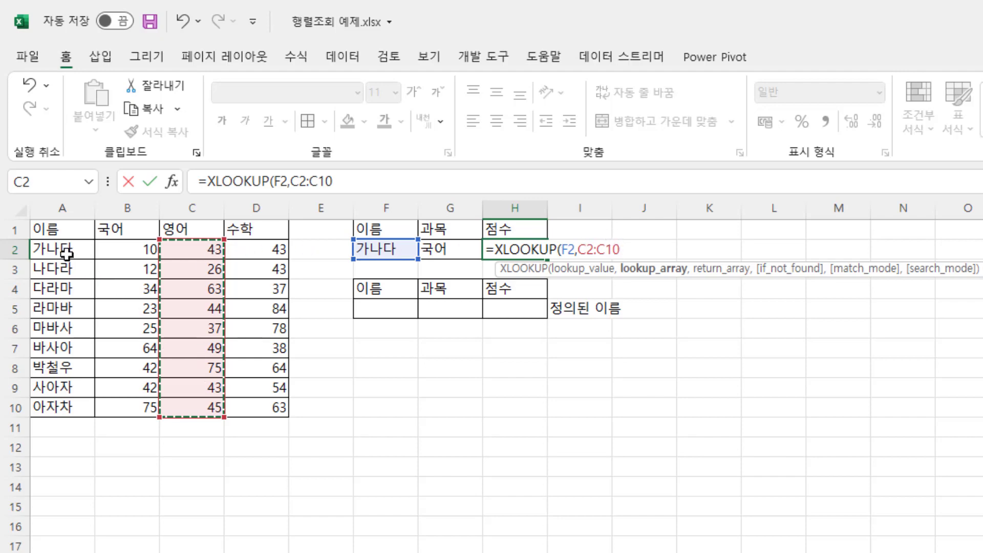
mouse_move(67, 255)
left_mouse_down()
mouse_move(68, 367)
mouse_move(46, 402)
left_mouse_up()
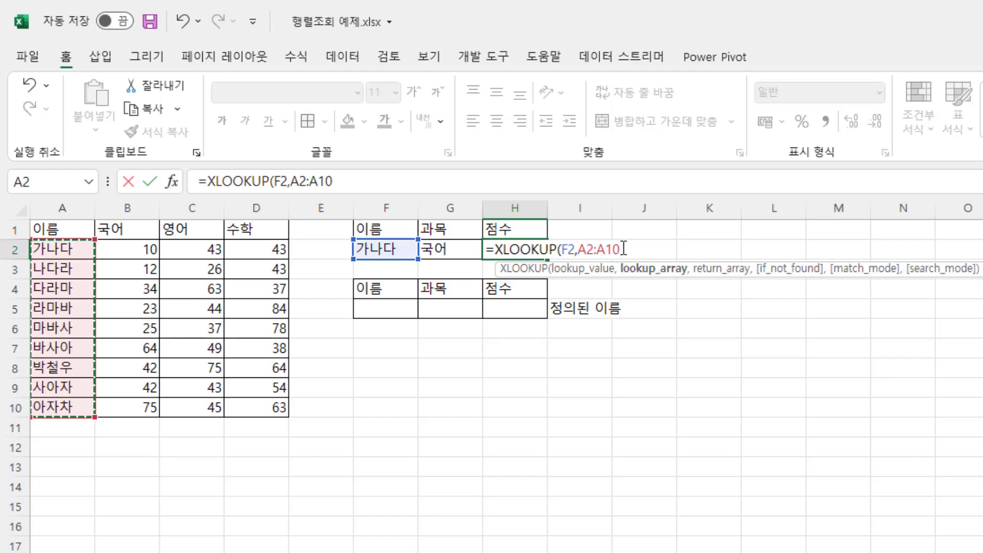
type(",")
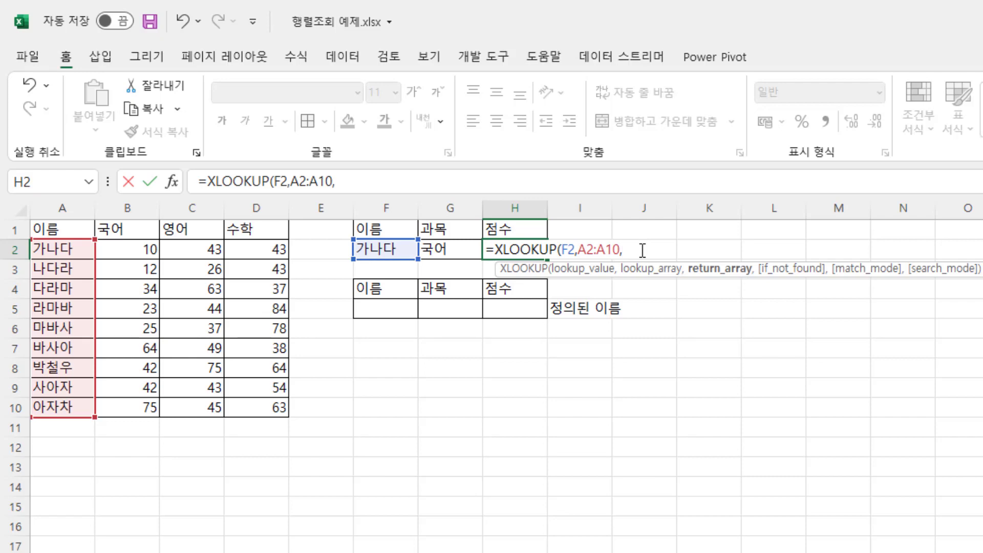
- Add the inner XLOOKUP(G2,B1:D1,B2:D10) as the return value and commit the formula, showing 10
type("xlo")
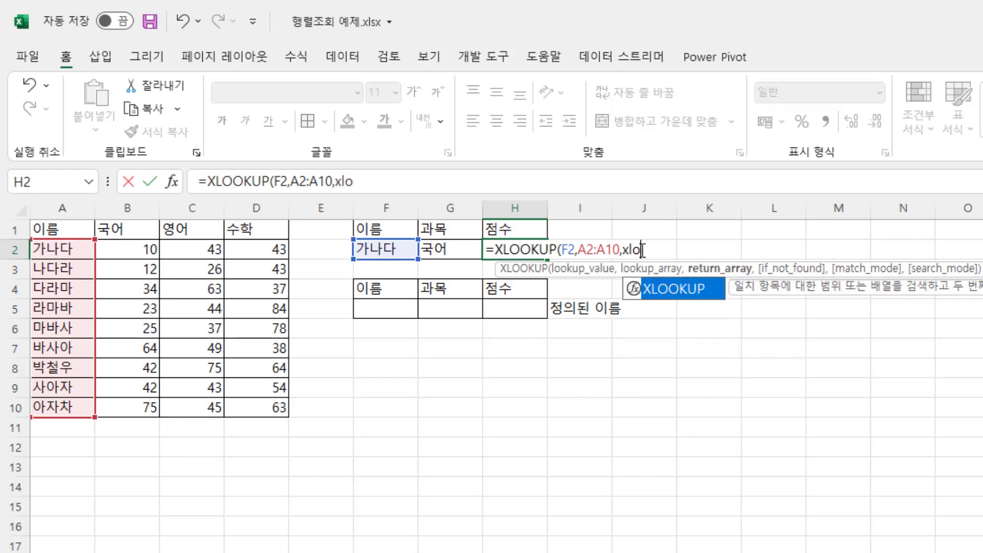
key("Tab")
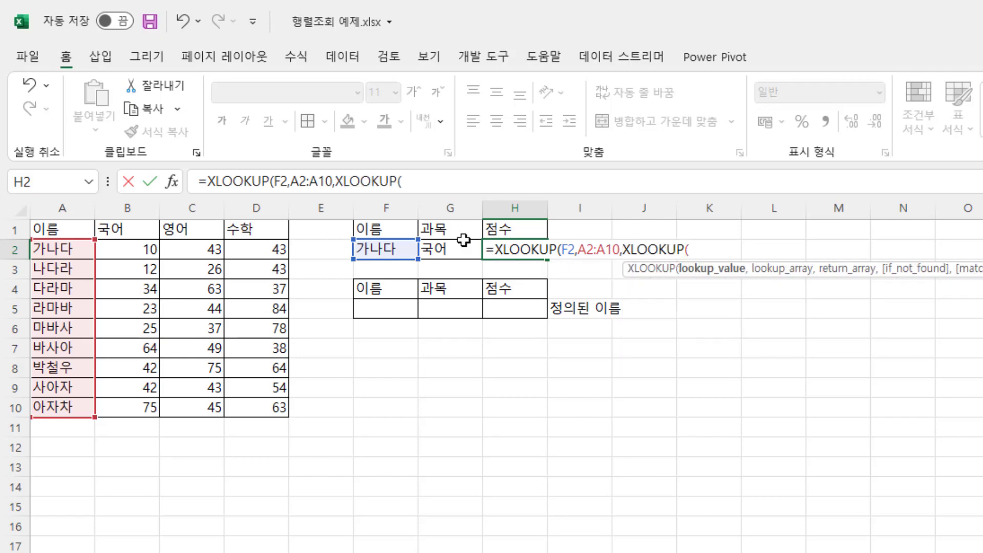
left_click(454, 253)
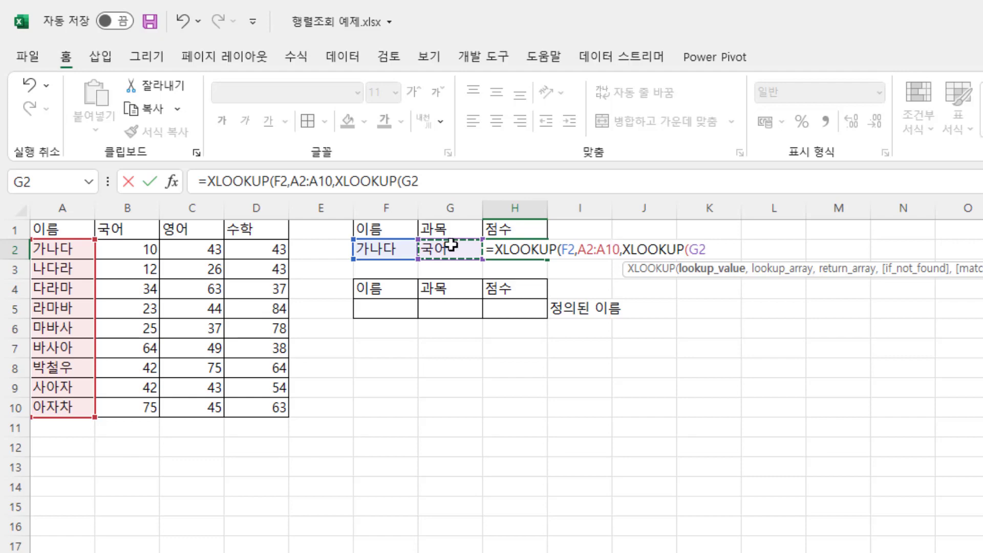
type(",")
left_click_drag(127, 228, 254, 222)
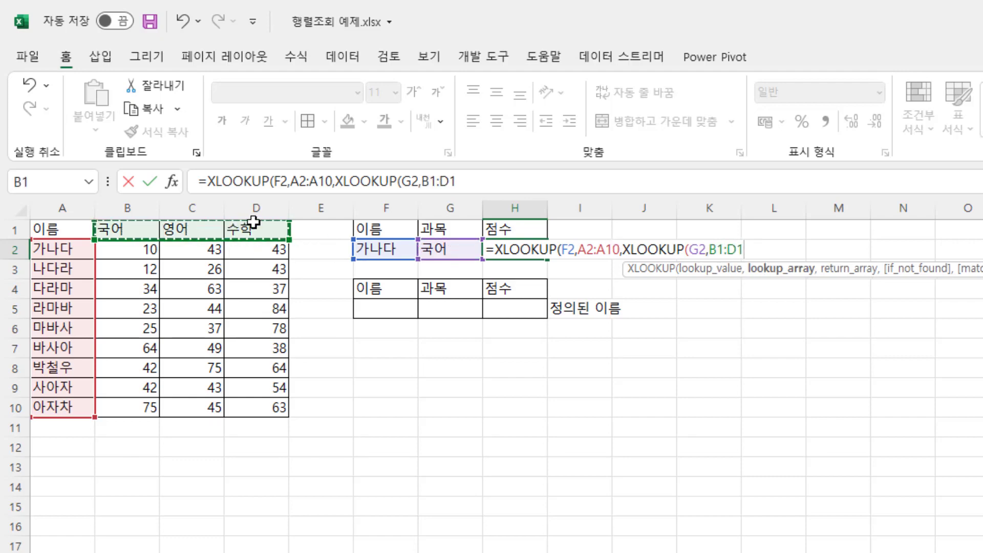
type(",")
mouse_move(127, 252)
left_mouse_down()
mouse_move(235, 256)
mouse_move(268, 402)
left_mouse_up()
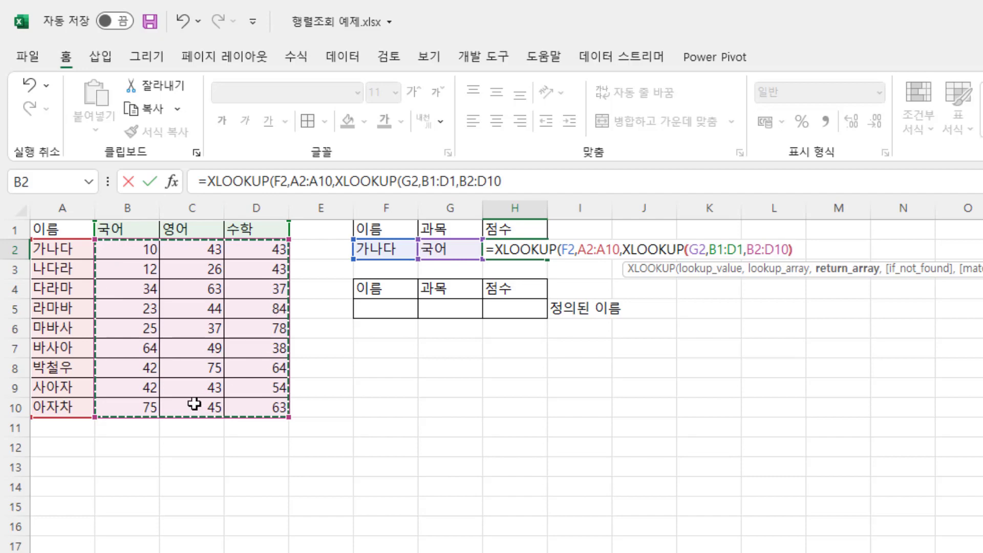
type("))")
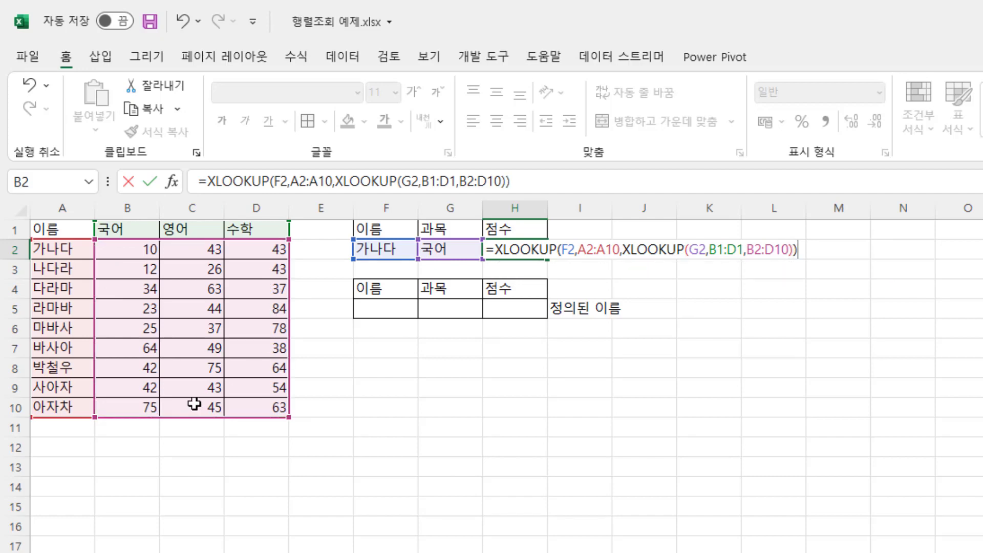
key("Return")
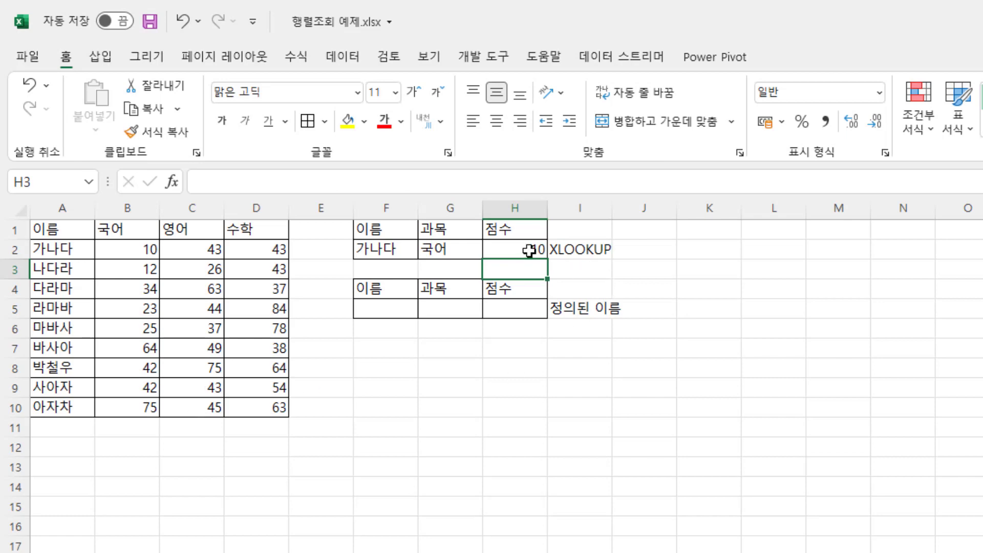
- Check H2's result of 10 against the first name and 국어 score in the table
left_click(528, 251)
left_click(44, 248)
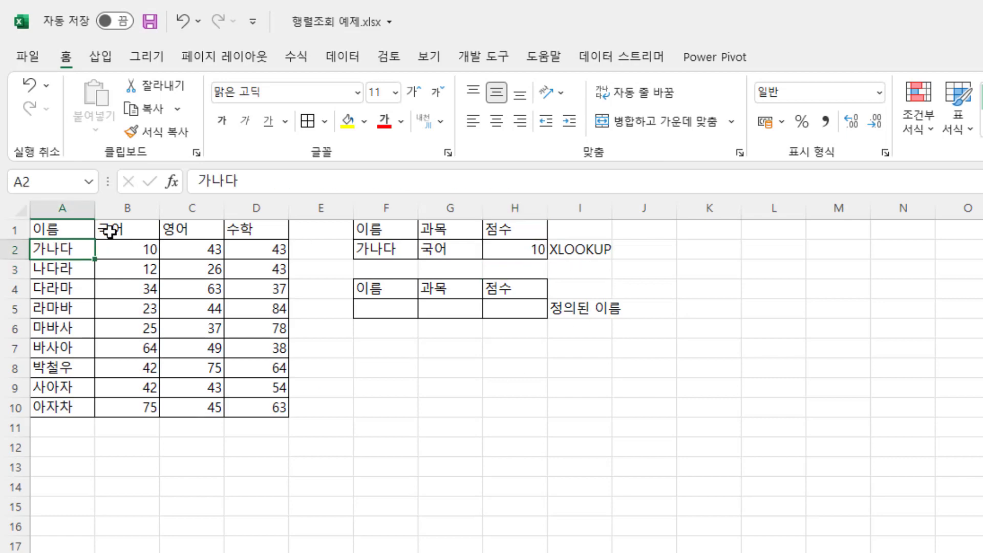
left_click(113, 230)
left_click(117, 245)
left_click(66, 407)
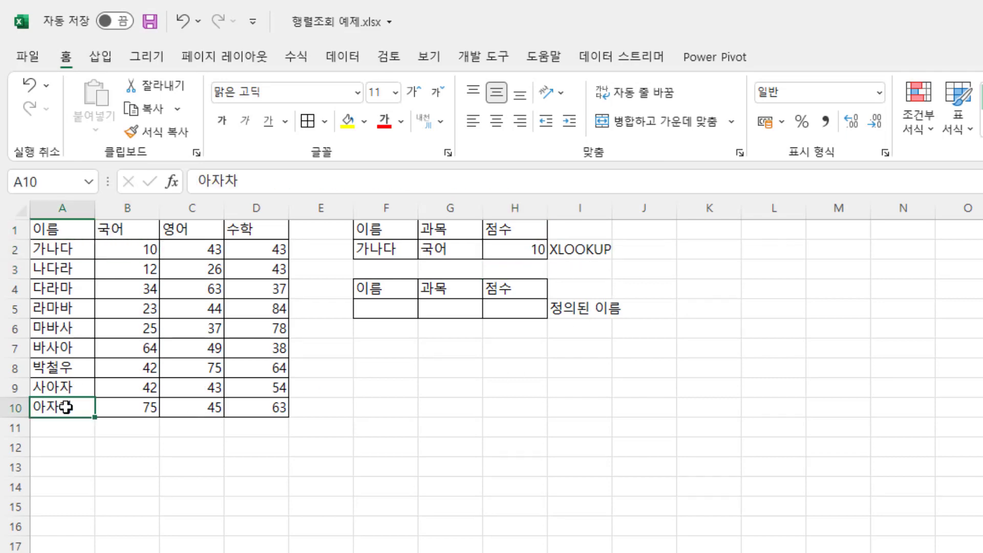
- Change the lookup name in F2 to 아자차 and the subject in G2 to 수학
left_click(370, 247)
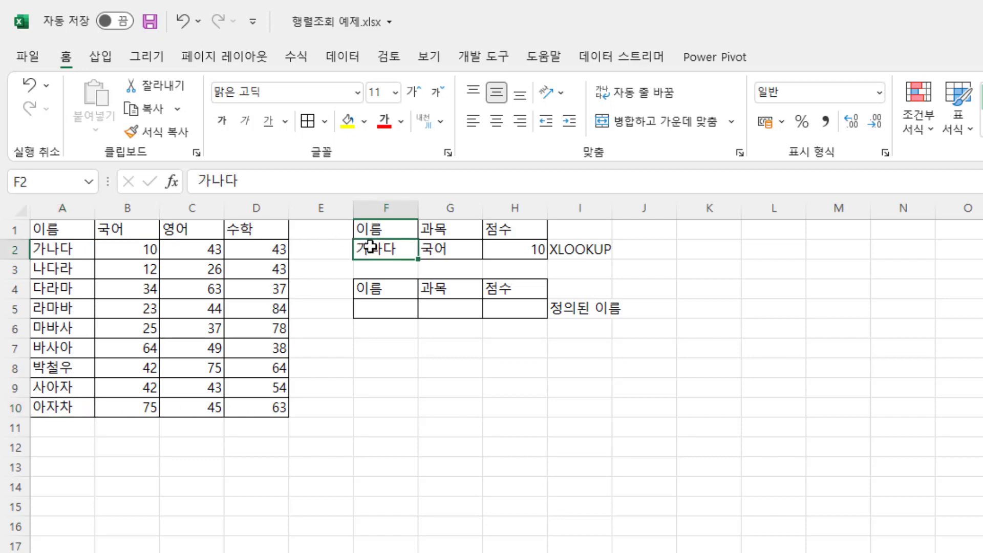
type("아자차")
key("ctrl+Return")
key("Tab")
type("수하")
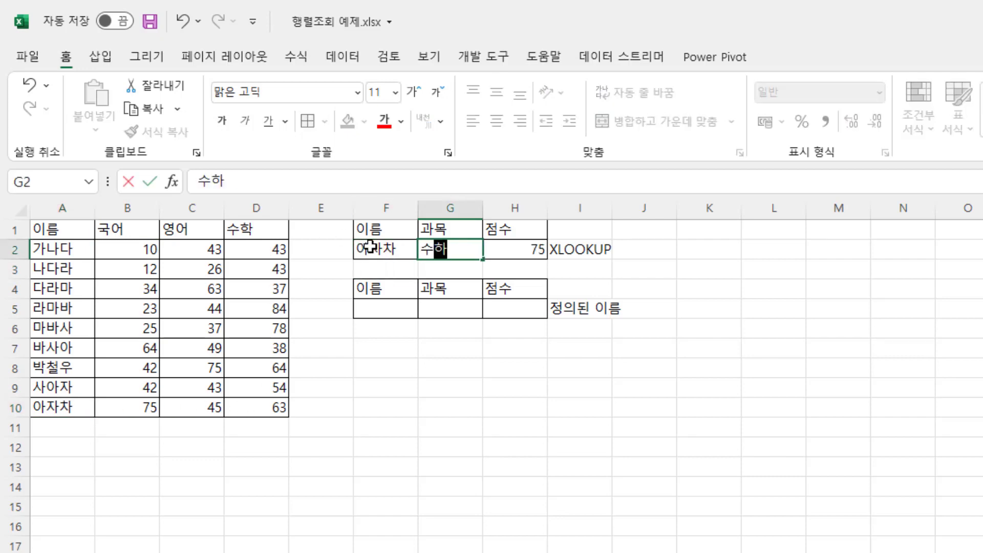
type("ㄱ")
key("Return")
key("Up")
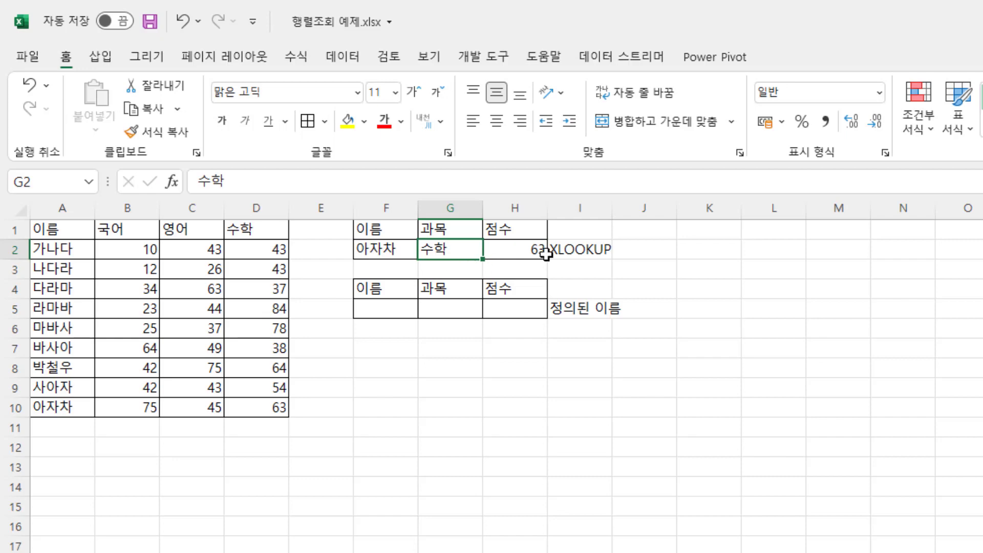
- Verify H2 now shows 63, matching D10, leaving its formula unchanged
left_click(539, 250)
left_click(277, 409)
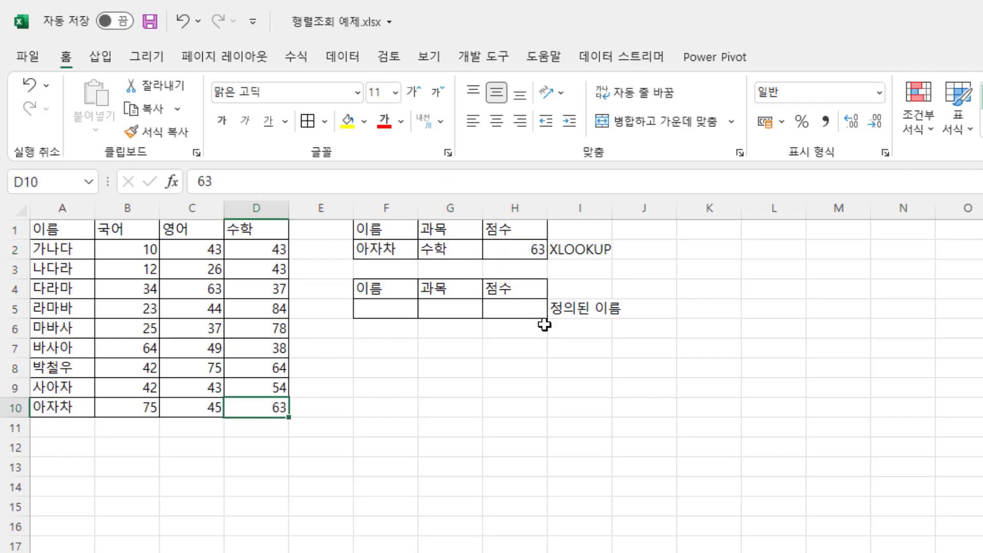
left_click(511, 246)
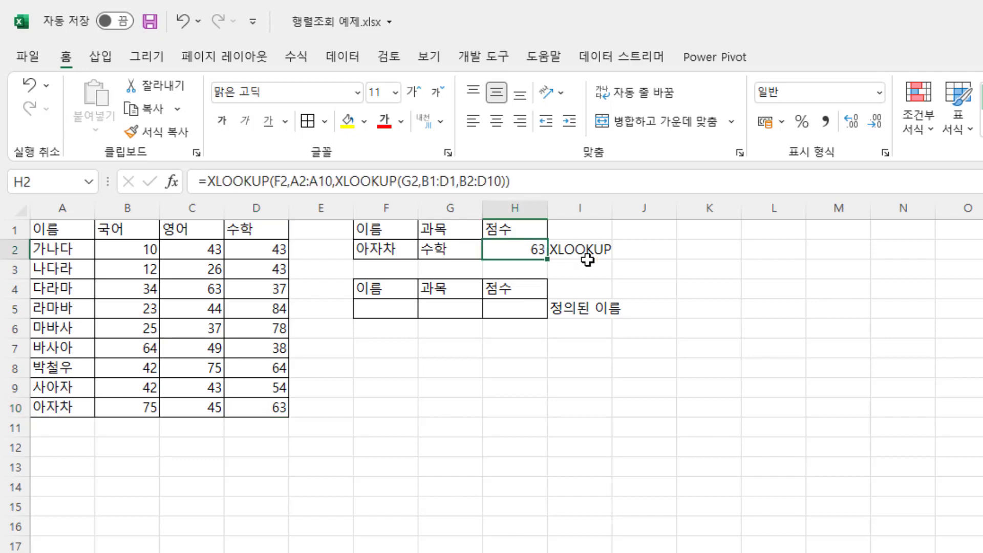
left_click(789, 249)
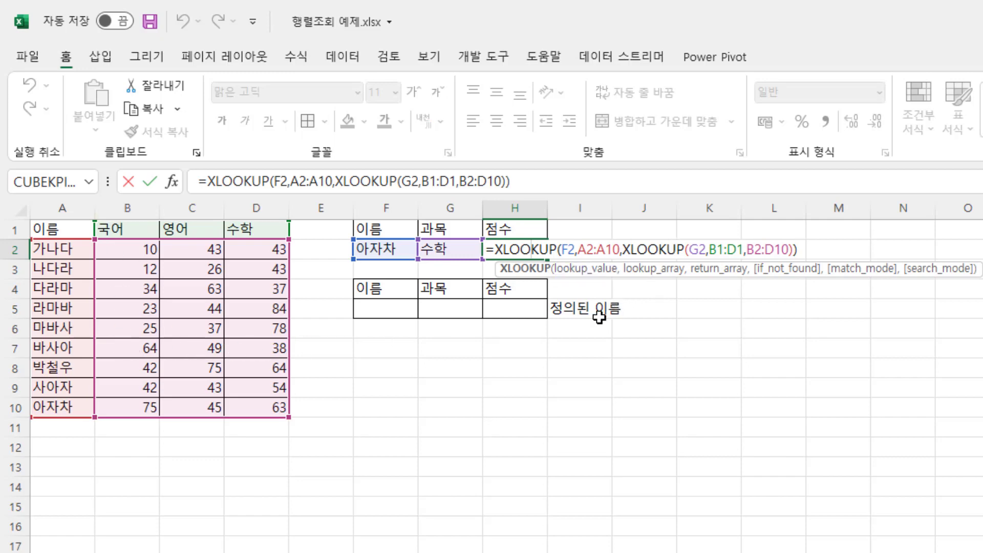
key("Return")
left_click(511, 307)
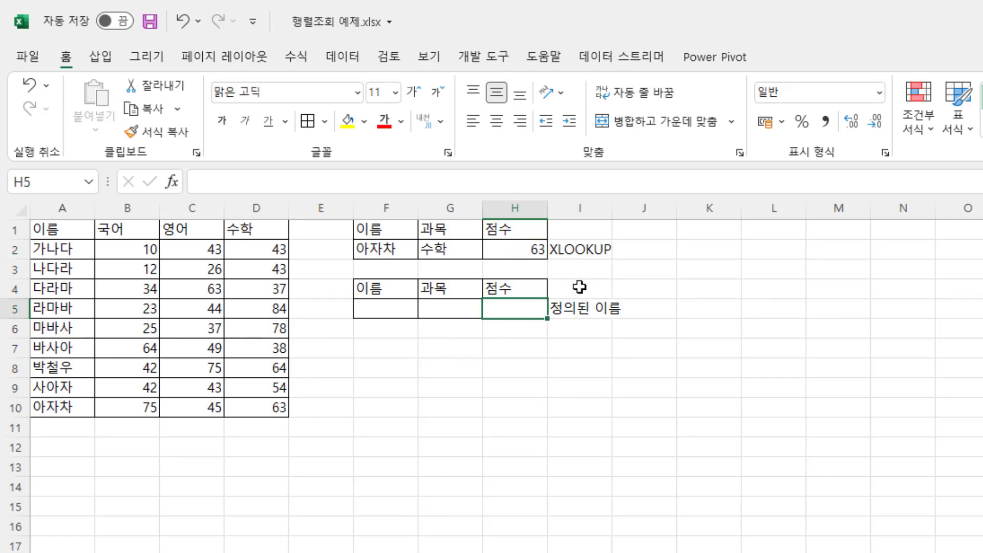
- On the Formulas tab, select the score table A1:D10 and open Create from Selection
left_click(297, 57)
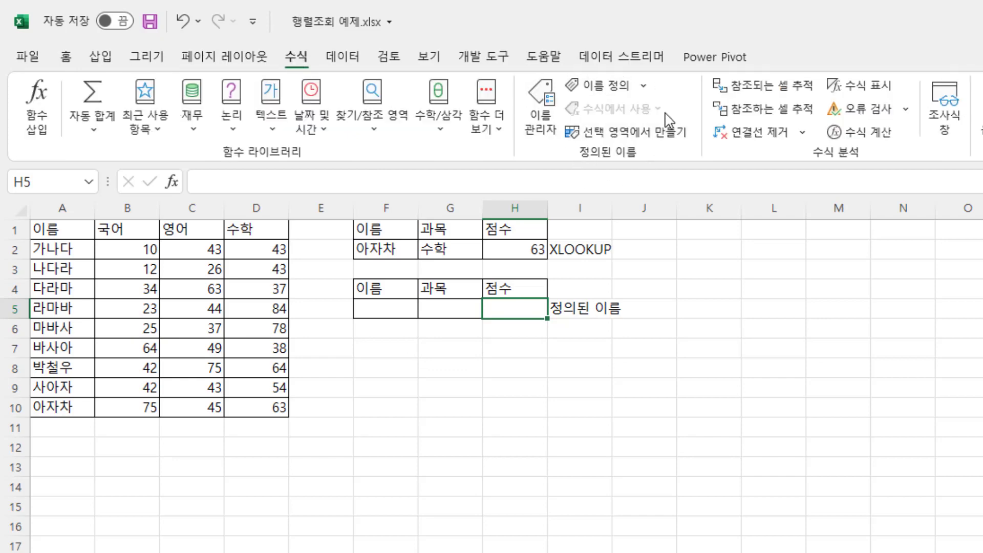
left_click(138, 251)
left_click_drag(134, 254, 247, 412)
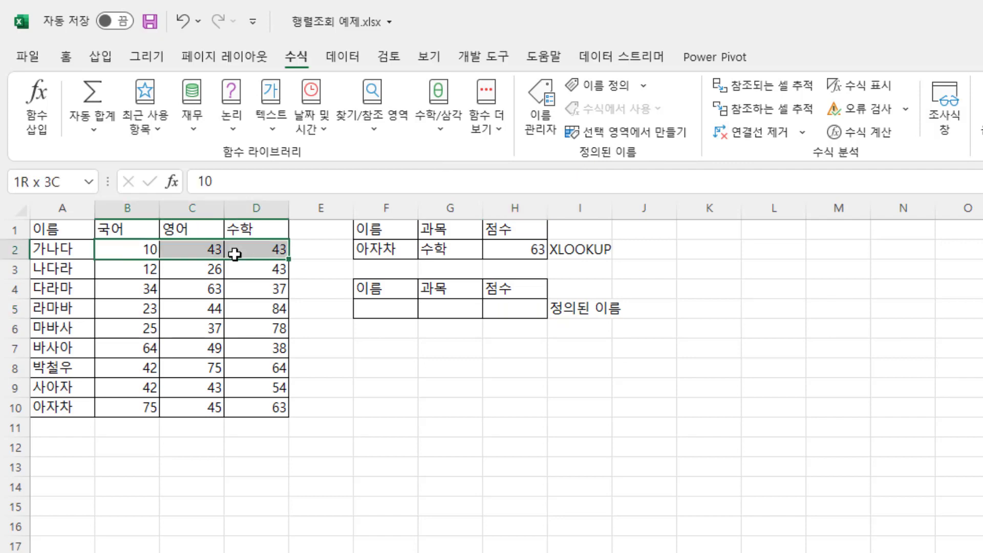
left_click(248, 412)
left_click(255, 388)
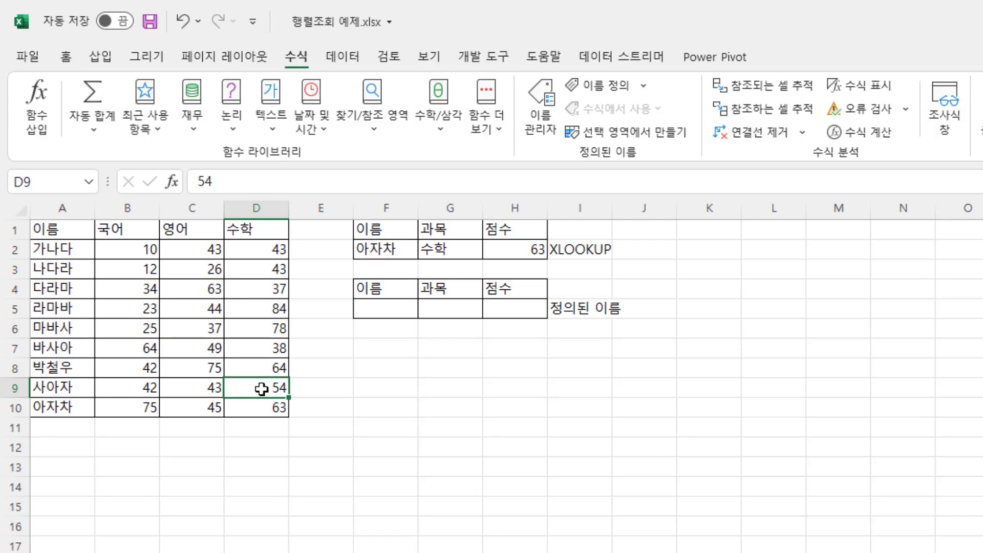
left_click(262, 408)
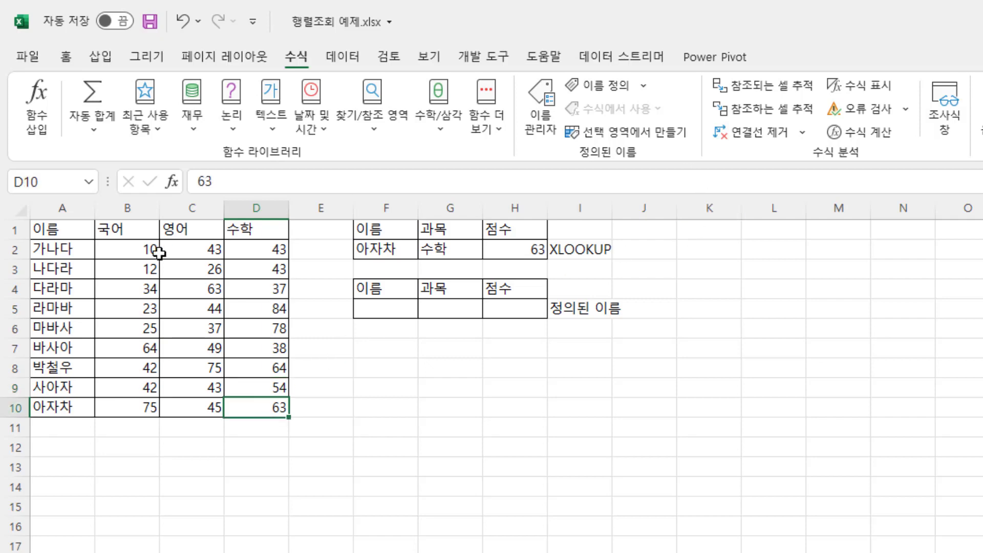
left_click_drag(56, 232, 250, 414)
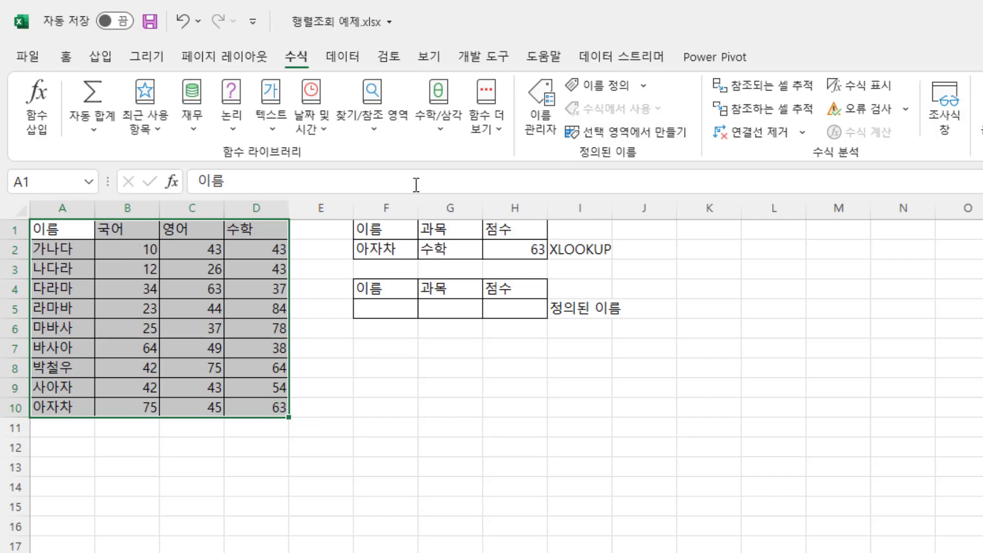
left_click(623, 134)
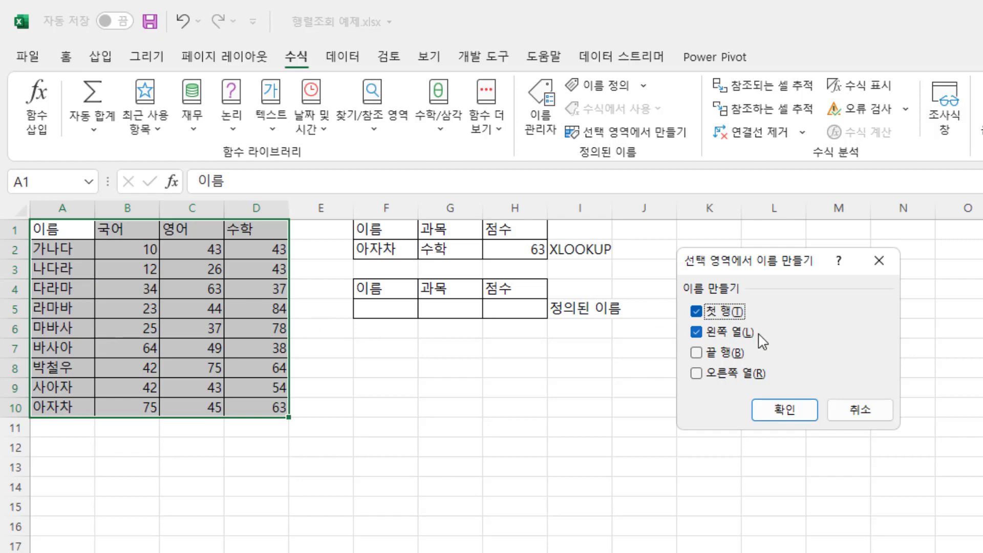
left_click(787, 411)
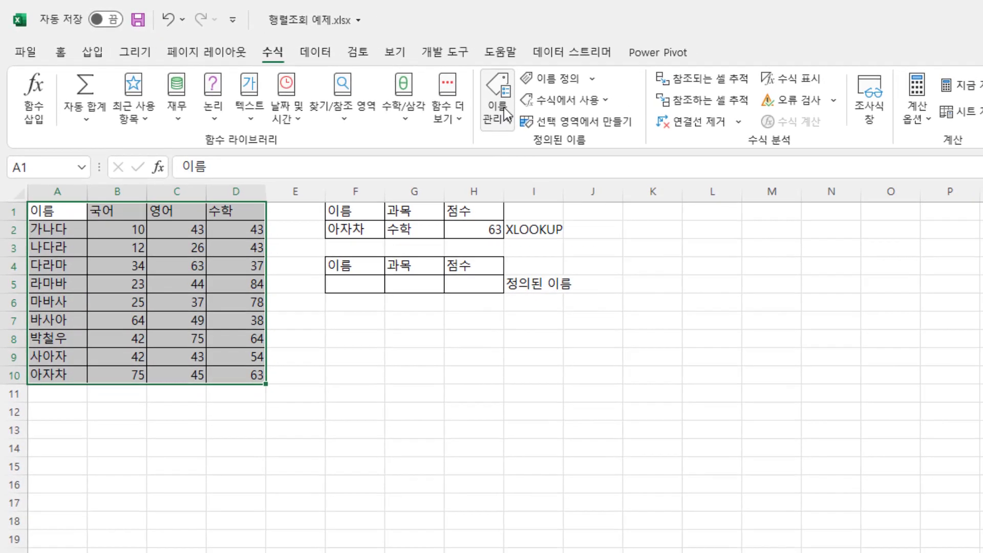
left_click(506, 113)
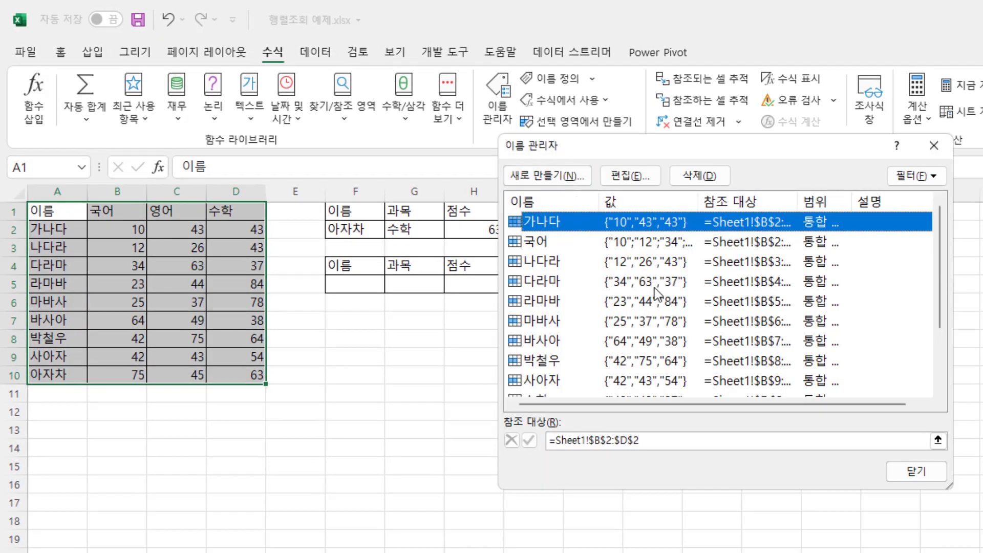
scroll(599, 296, "down", 2)
scroll(599, 295, "up", 2)
scroll(599, 296, "down", 2)
scroll(599, 296, "up", 2)
- Close the defined names list and enter =아자차 수학 in H10, returning 63 like D10
left_click(917, 471)
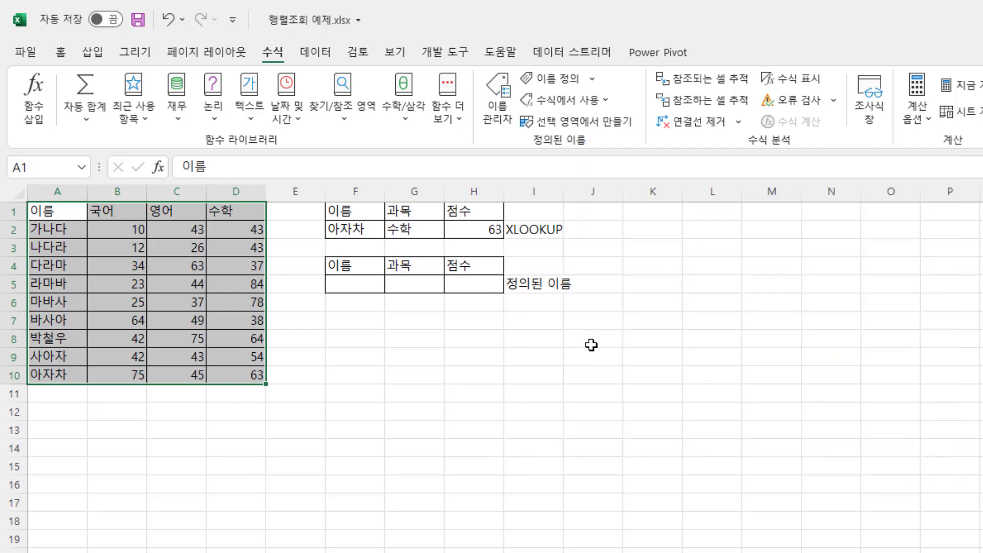
left_click(474, 288)
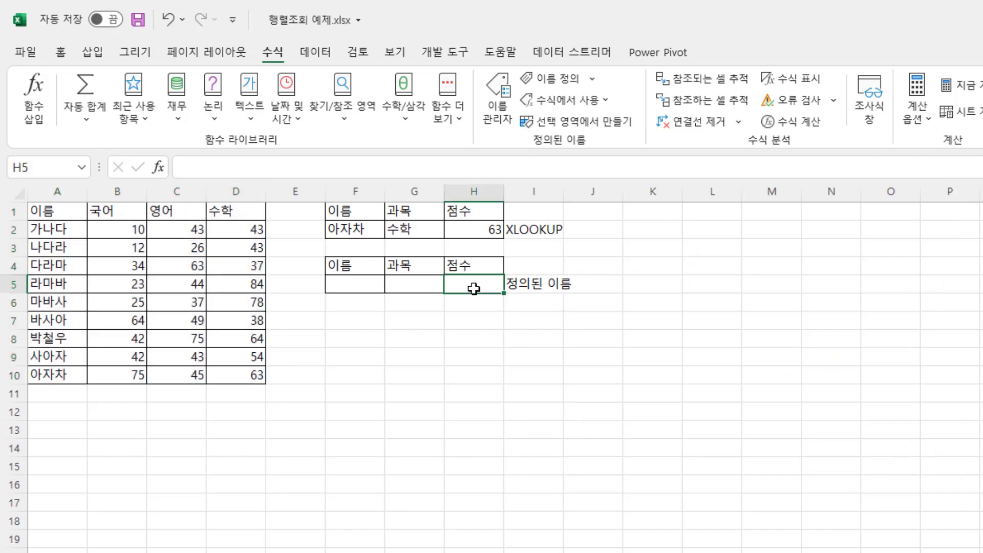
left_click(346, 288)
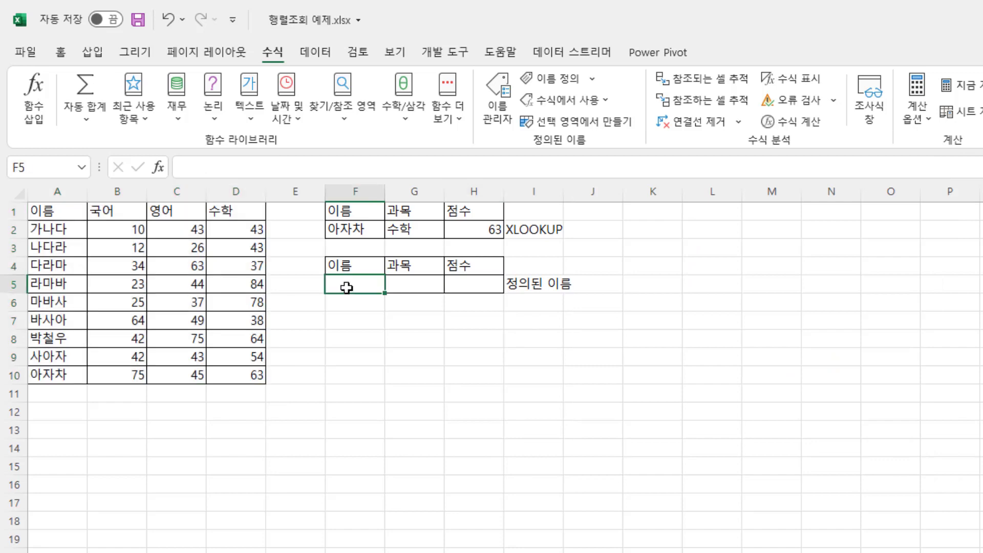
left_click(413, 288)
left_click(337, 288)
key("Right")
key("Right")
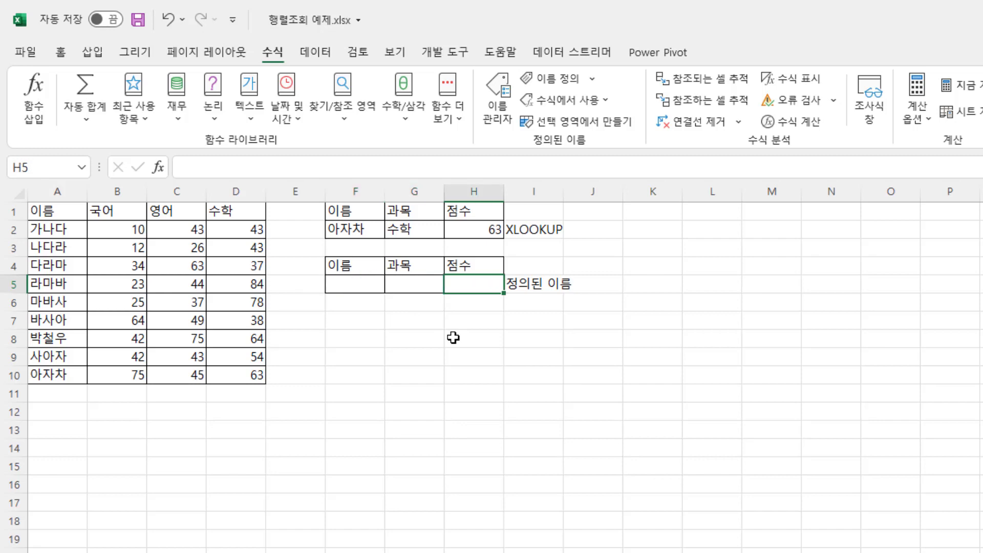
key("Left")
key("Left")
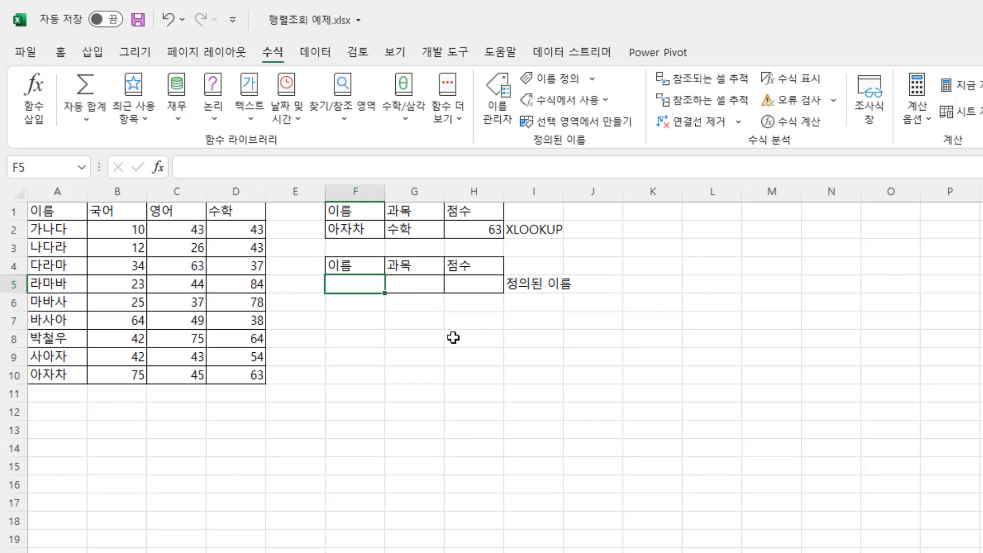
key("Right")
key("Right")
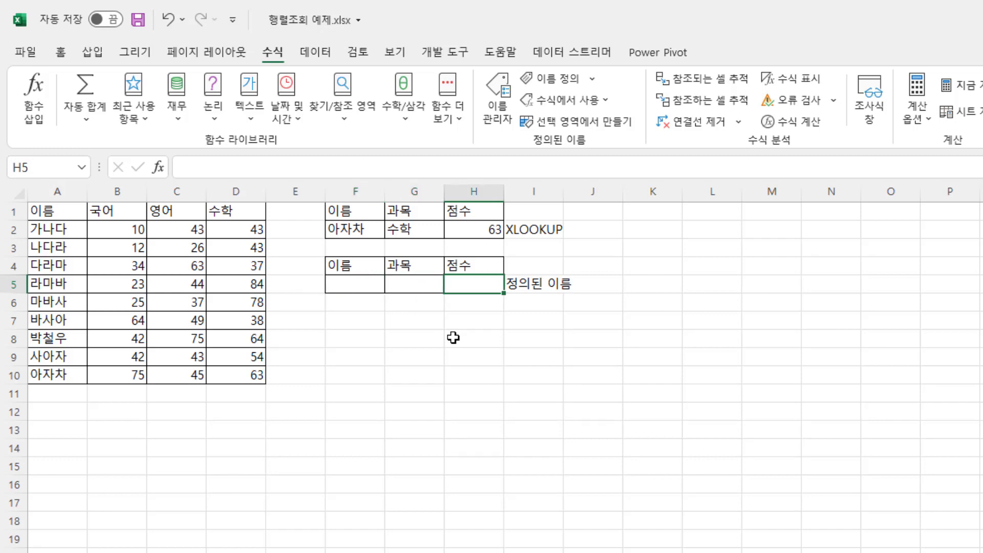
key("Down")
key("Down")
key("Down")
key("Down")
key("Down")
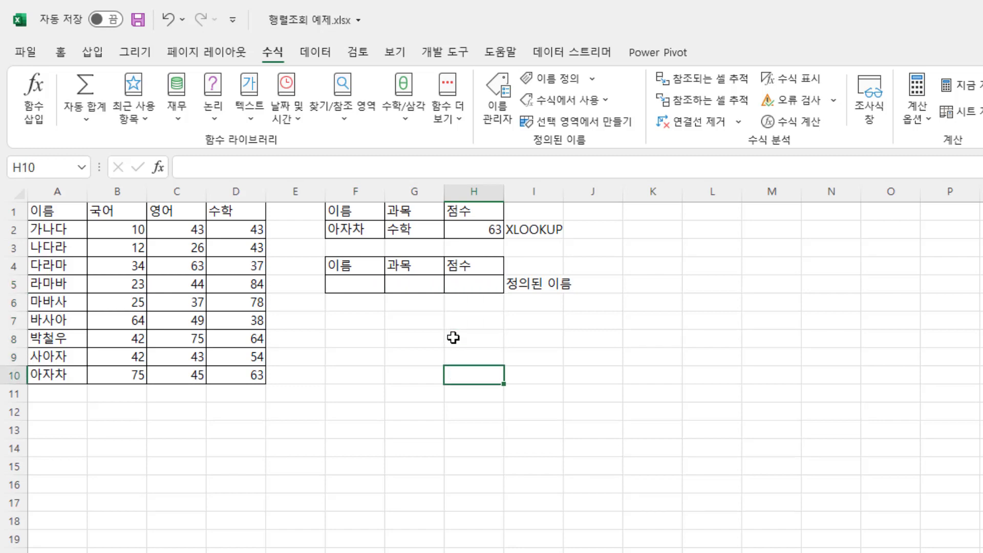
type("=아")
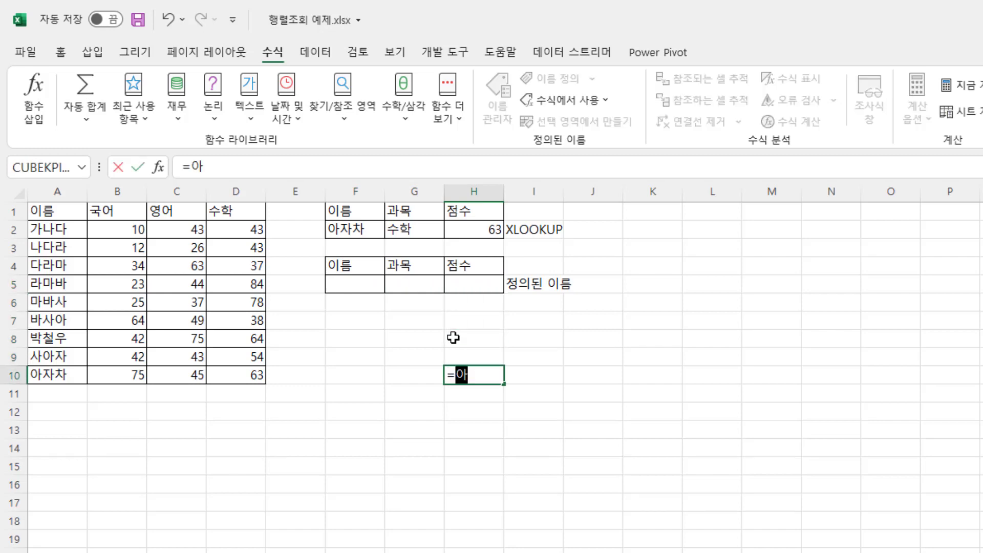
type("자차")
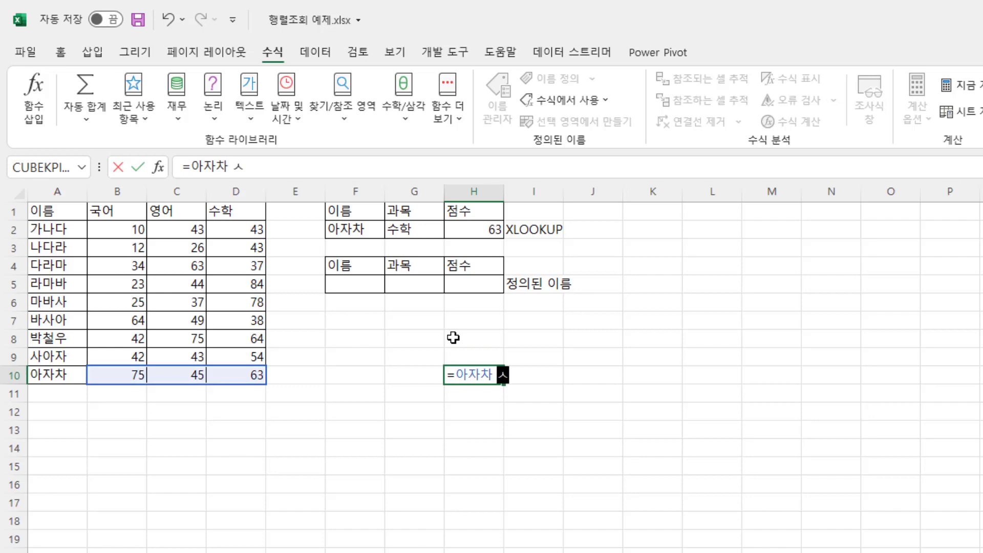
type(" 수학")
key("Return")
key("Up")
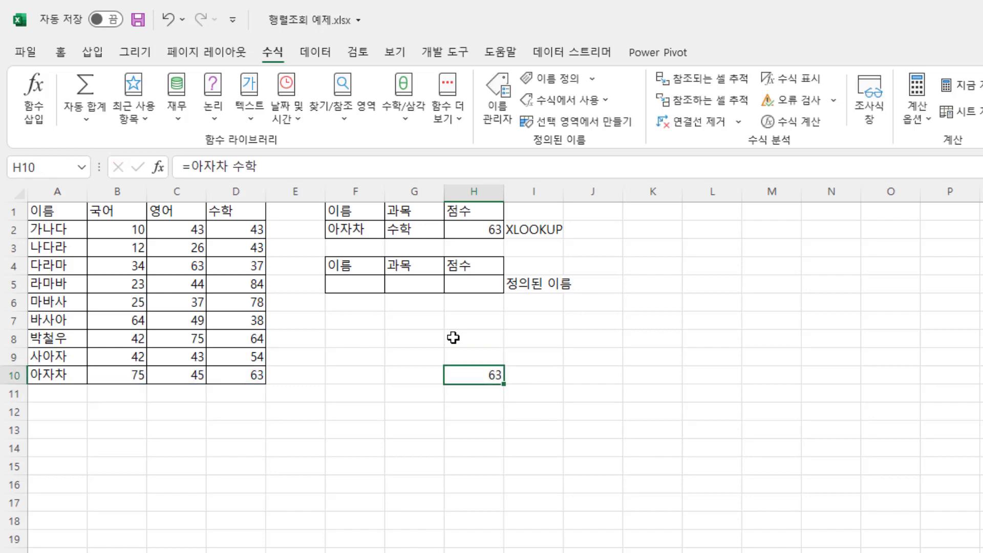
left_click(223, 377)
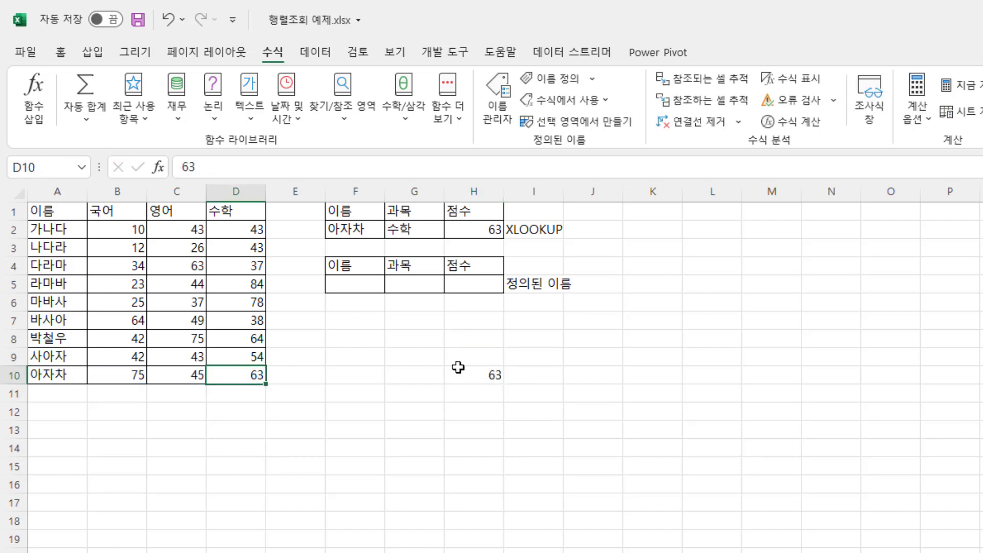
- Enter =다라마 국어 in H11, returning 34
left_click(484, 391)
type("=")
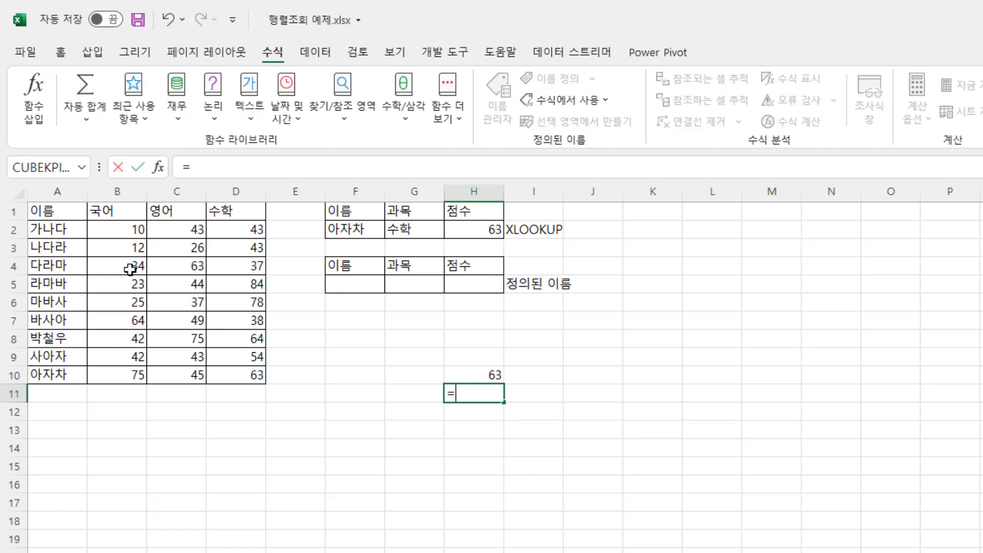
type("다라마")
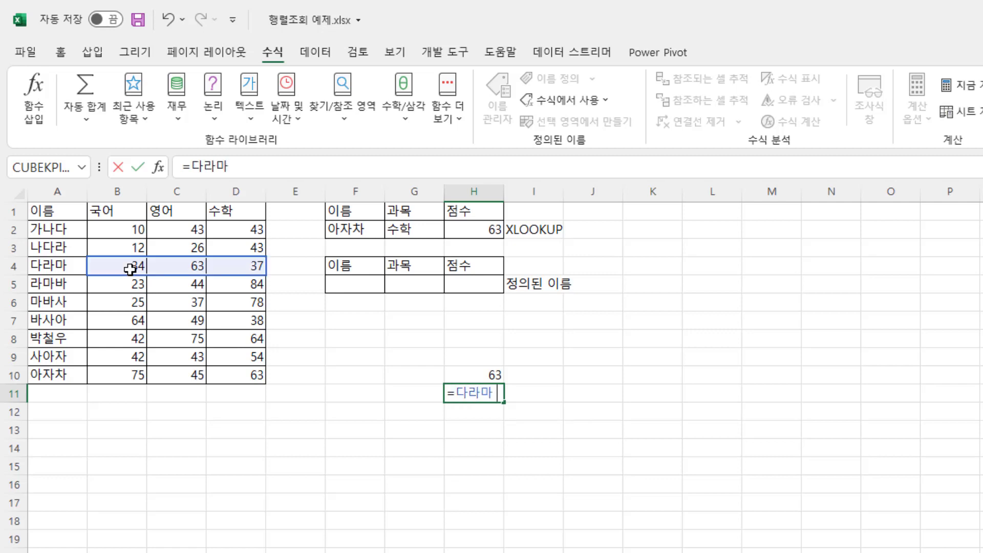
type(" 국어")
key("Return")
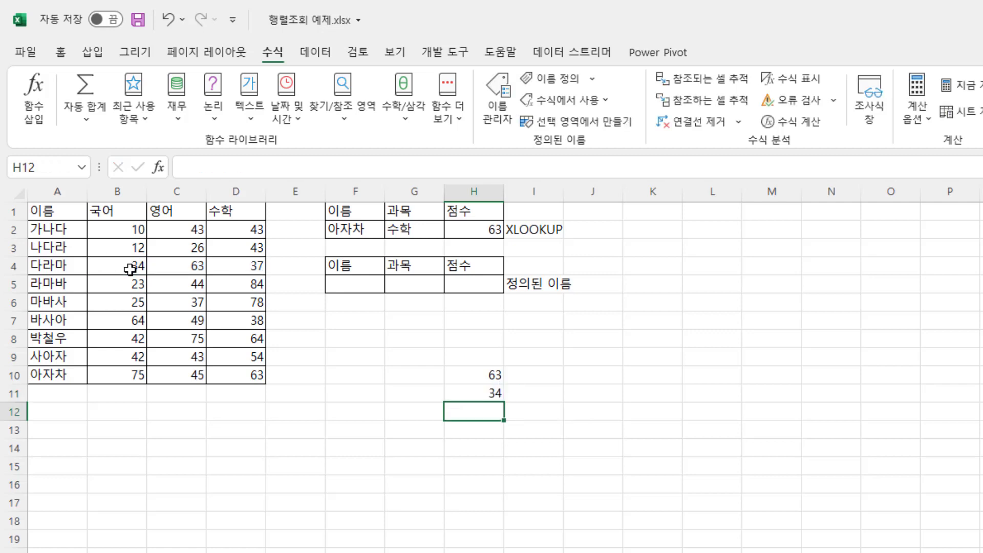
key("Up")
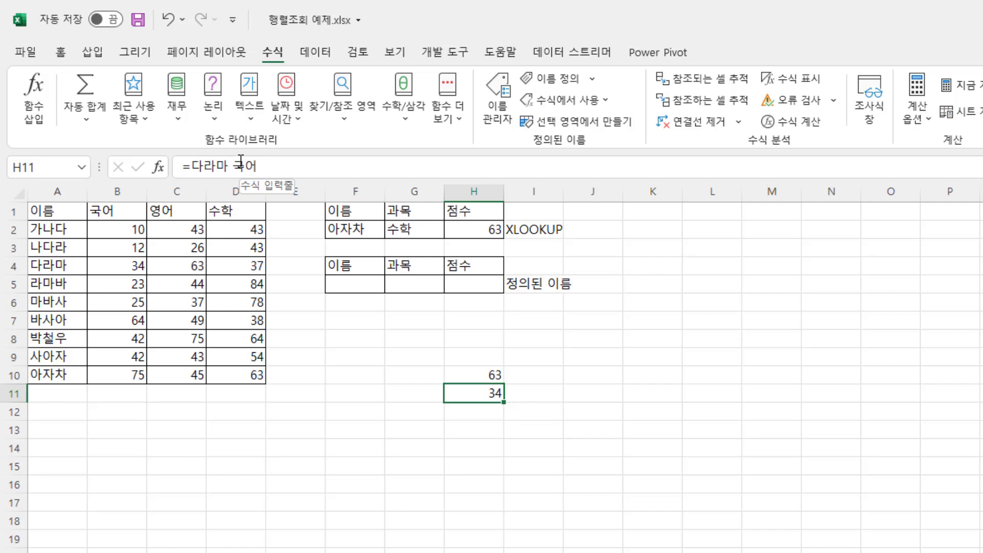
left_click(465, 415)
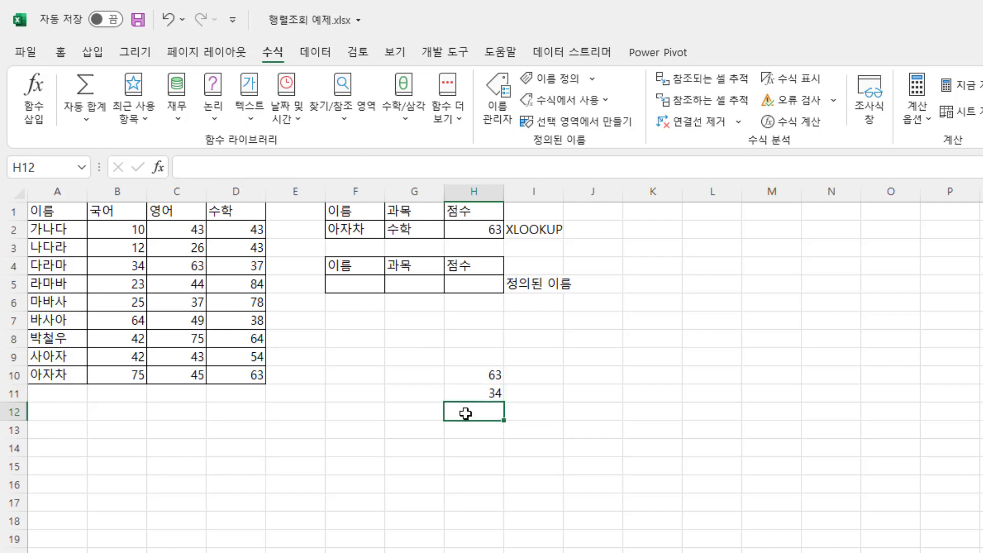
left_click(453, 393)
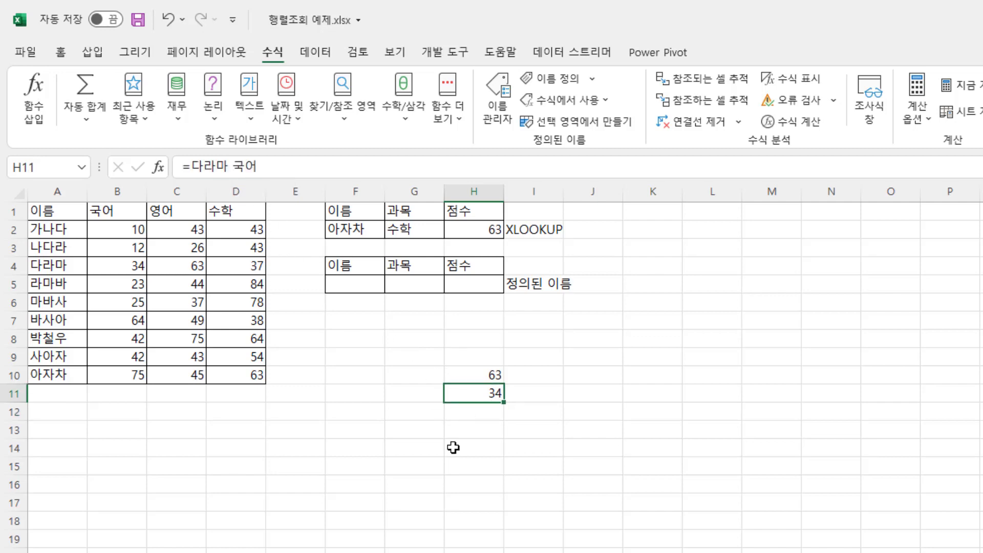
- Enter the reversed =국어 다라마 in H12, returning 34, and review H11's outlined ranges
left_click(470, 414)
type("=ㄱ")
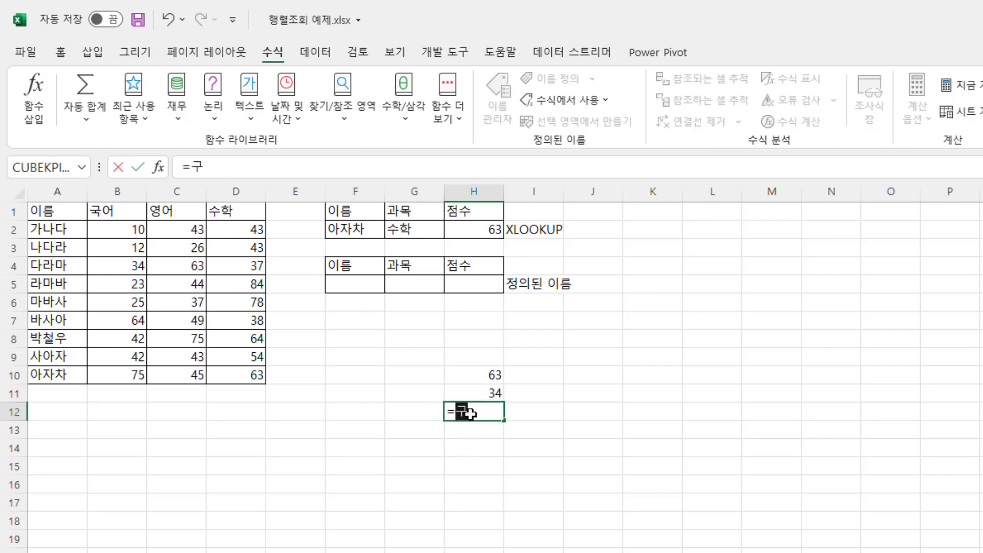
type("ㄱㅇ")
type(" 다라")
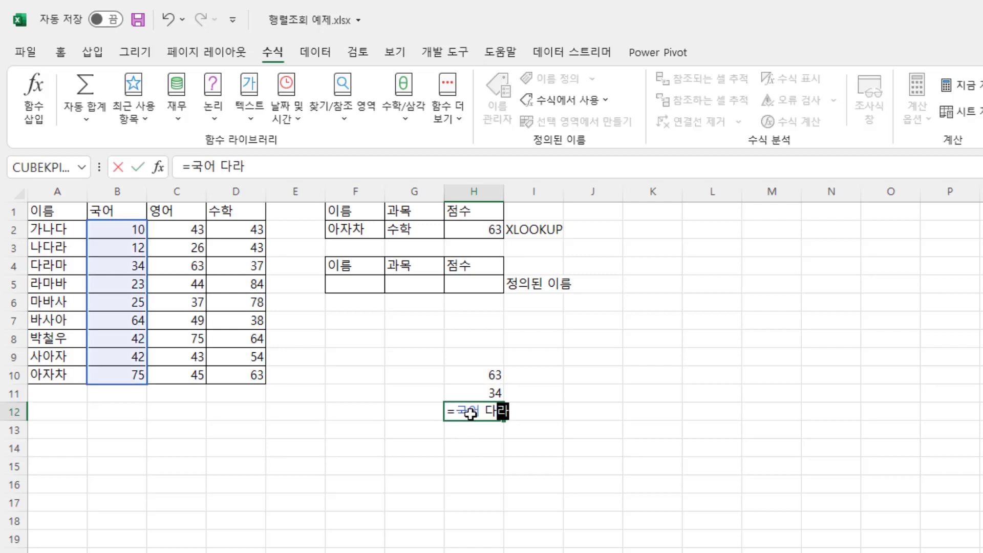
type("마")
key("Return")
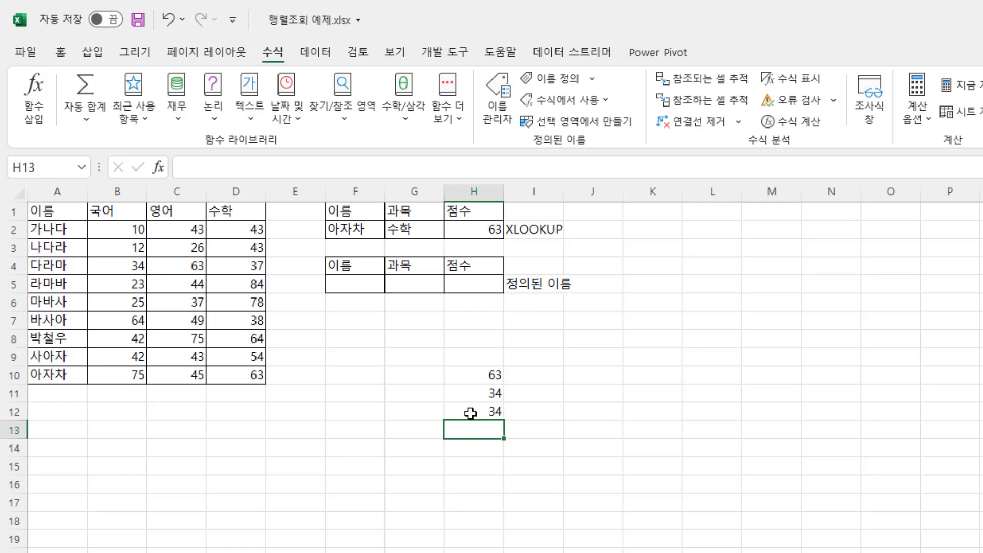
left_click(470, 414)
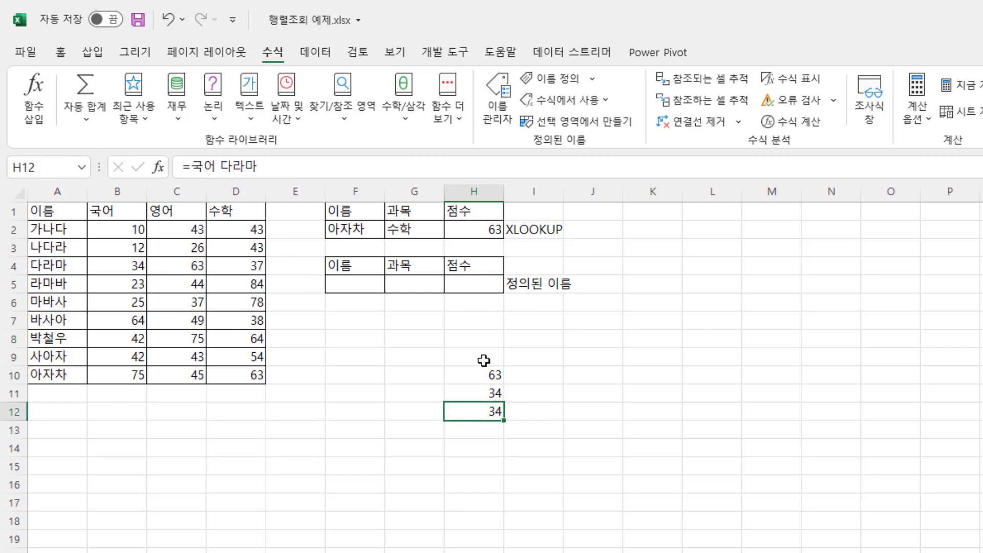
left_click(47, 252)
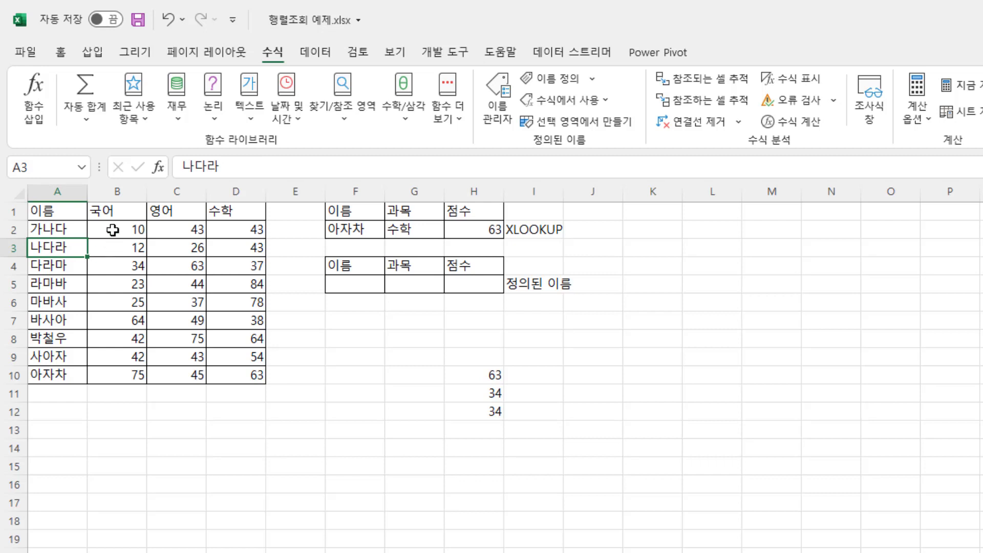
left_click(486, 394)
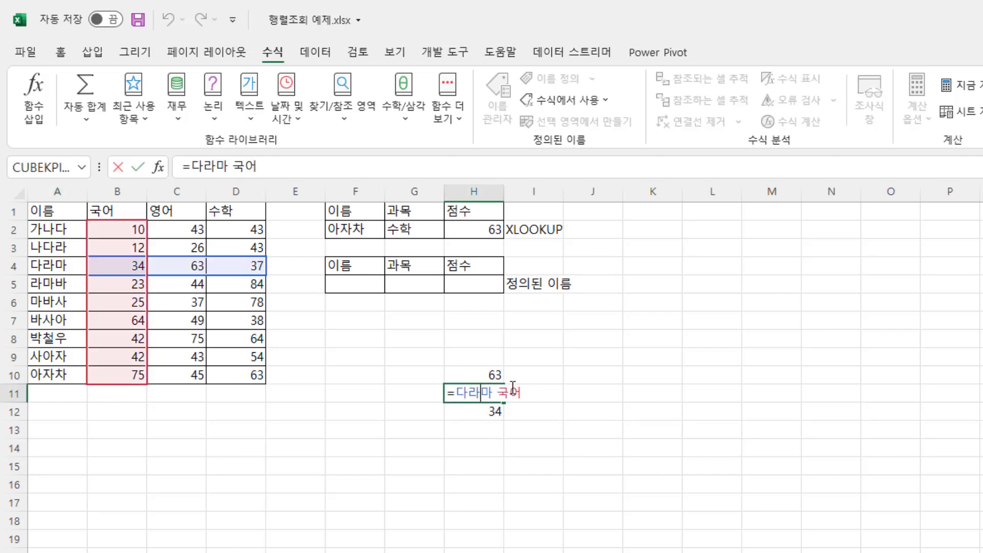
double_click(480, 393)
key("Escape")
- Enter 가나다 and 국어 in F5:G5 and =가나다 국어 in H5, returning 10
left_click(338, 282)
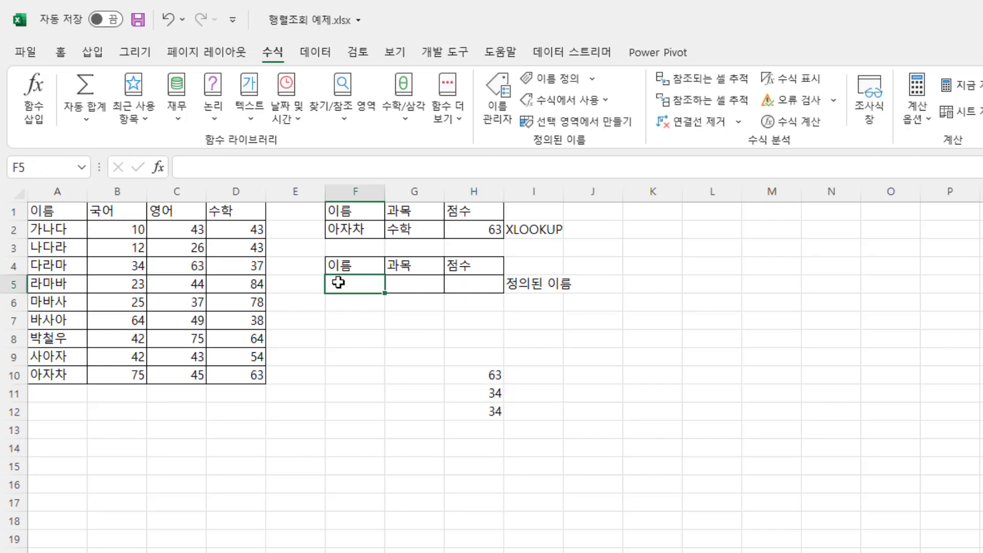
type("가나다")
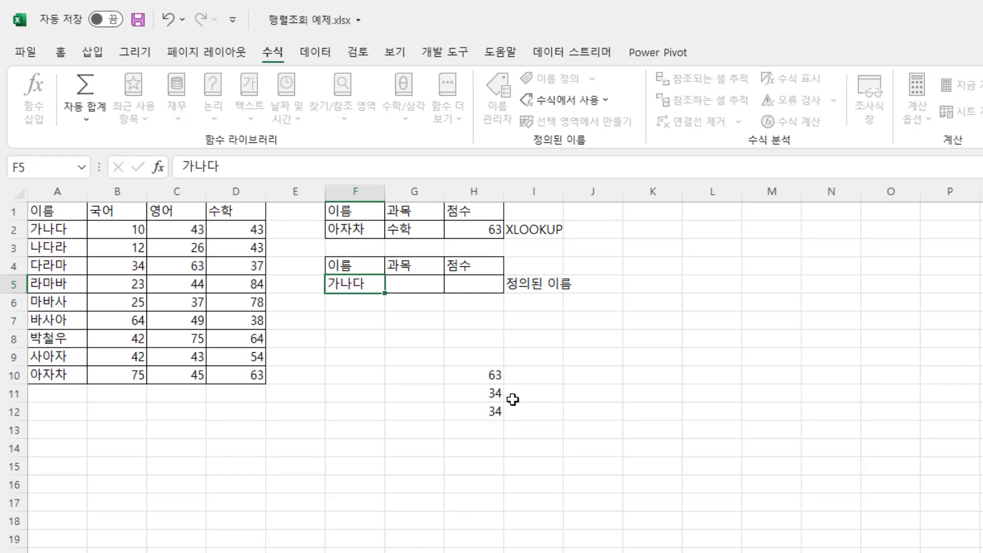
key("Tab")
type("국어")
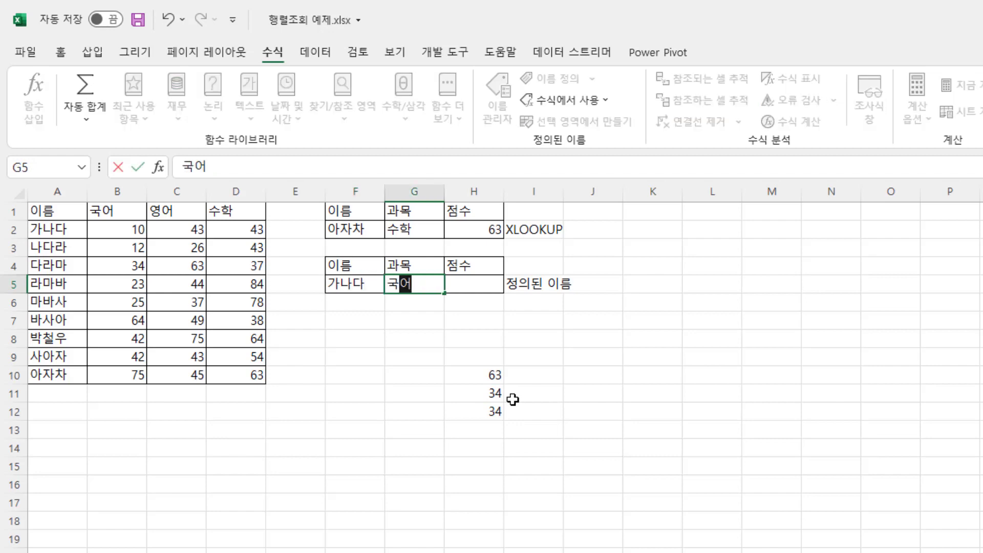
key("Tab")
type("=가")
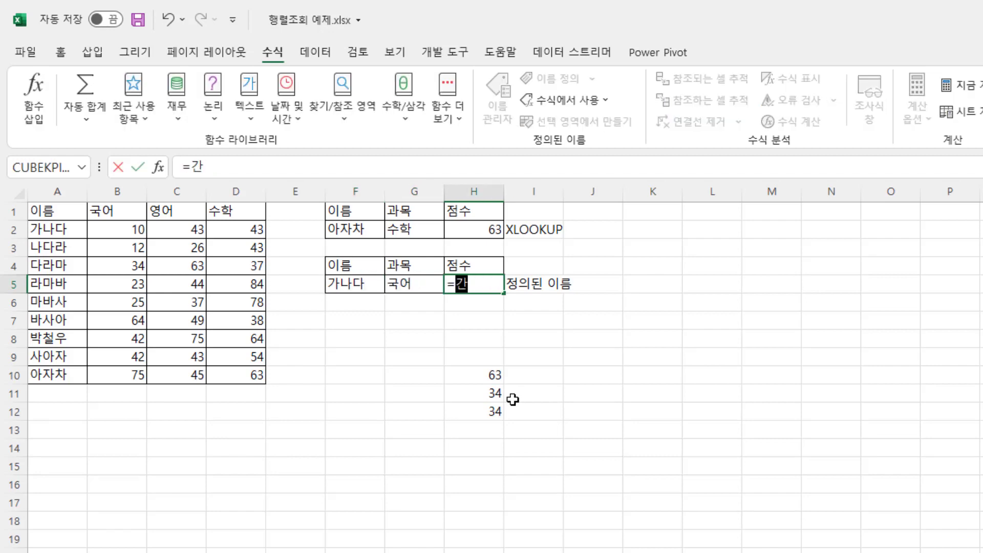
type("나다 국어")
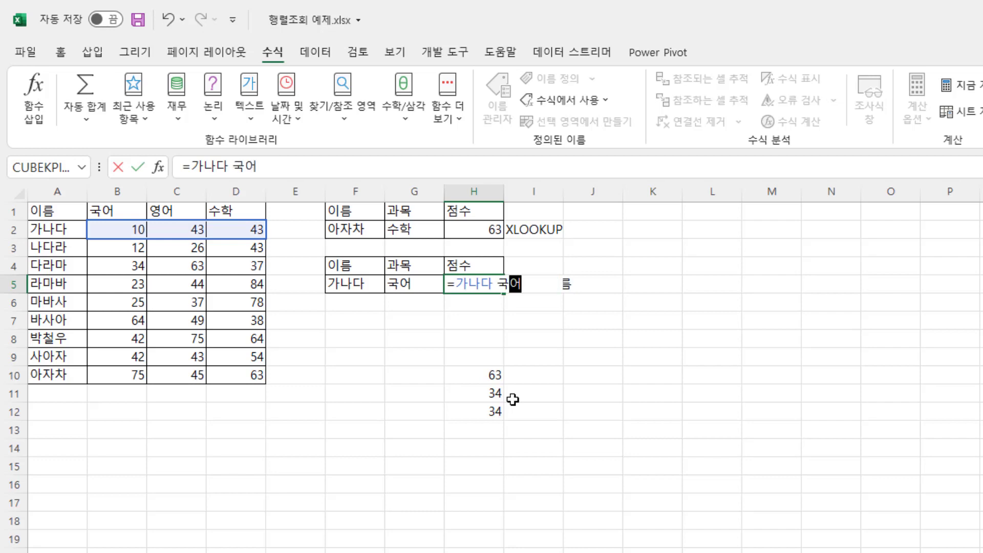
key("Return")
key("Up")
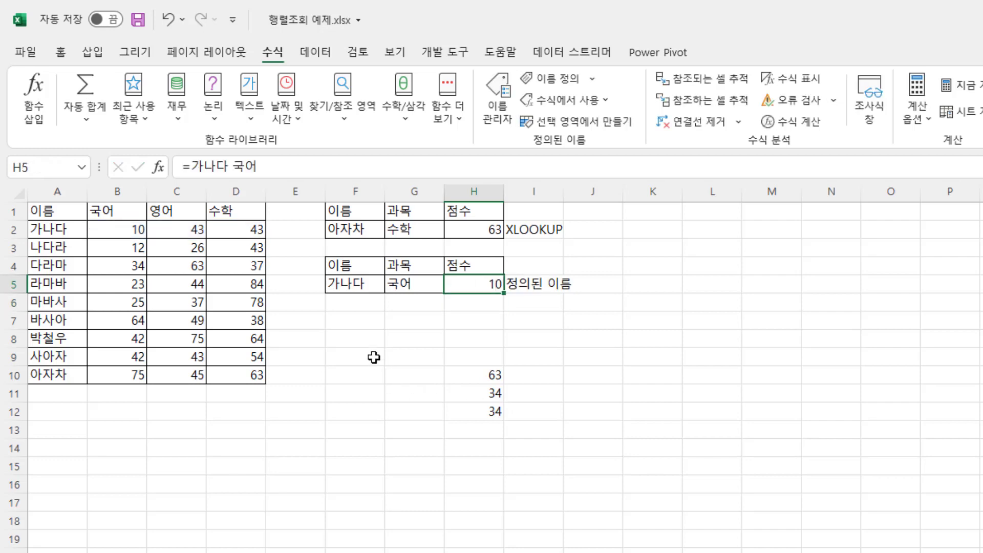
- Inspect H5's named-range formula without changing it and reselect H5
left_click(352, 284)
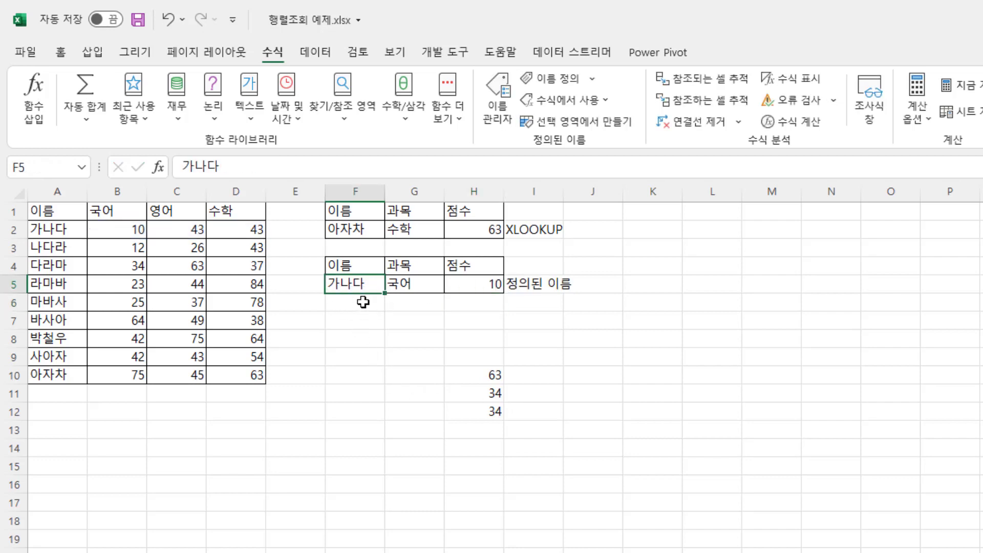
double_click(465, 284)
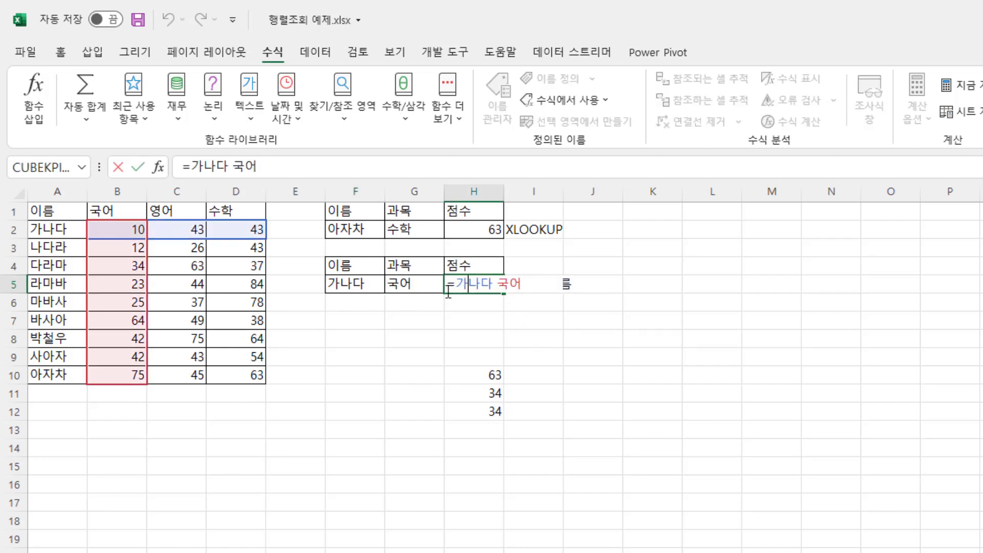
key("Return")
left_click(460, 286)
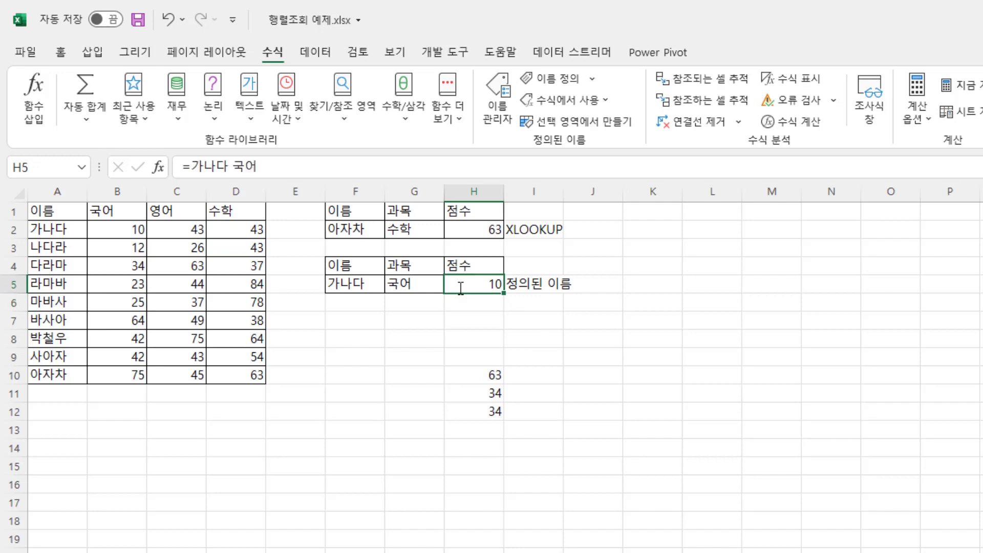
- Enter =F5 G5 in H5, which returns #NULL!, and reopen it for editing
type("=")
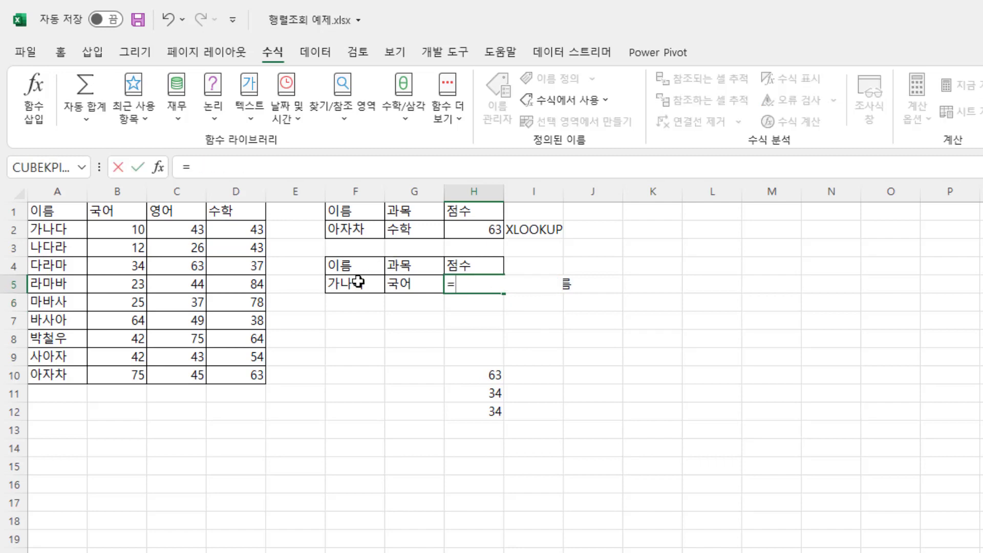
left_click(357, 282)
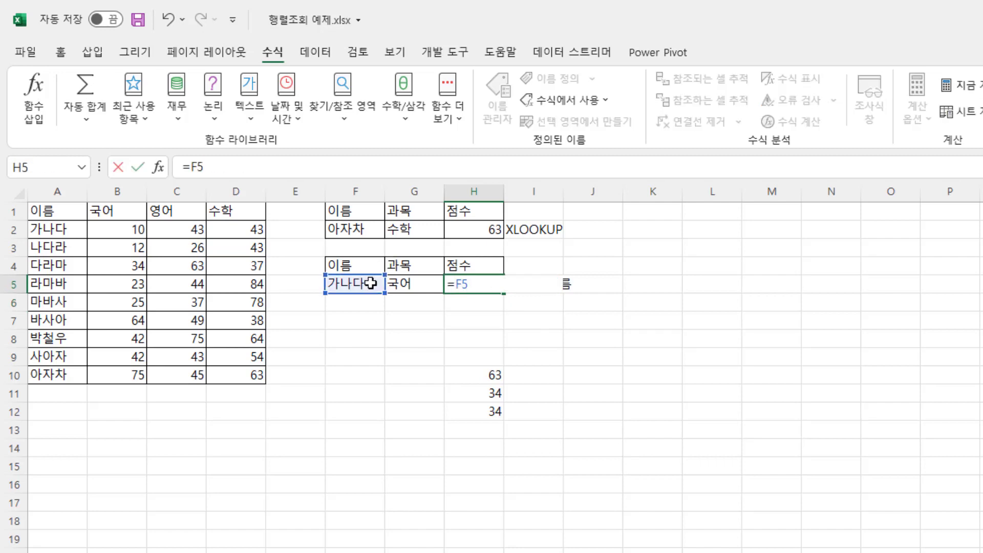
left_click(414, 282)
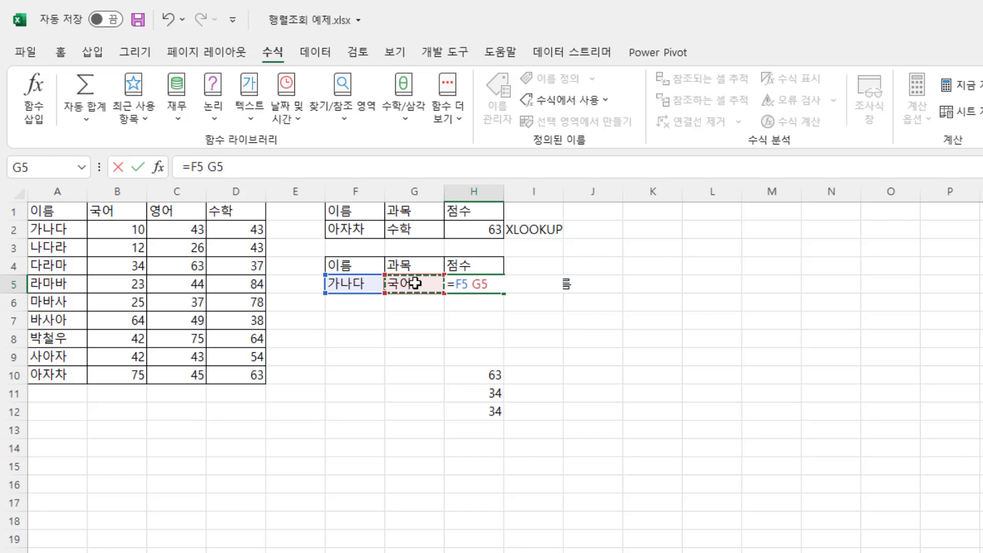
key("Return")
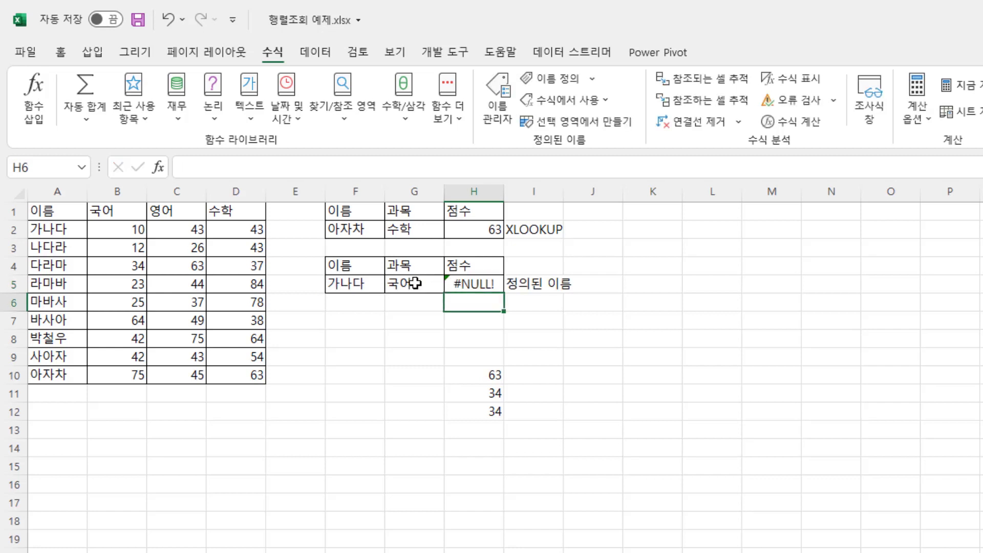
key("Up")
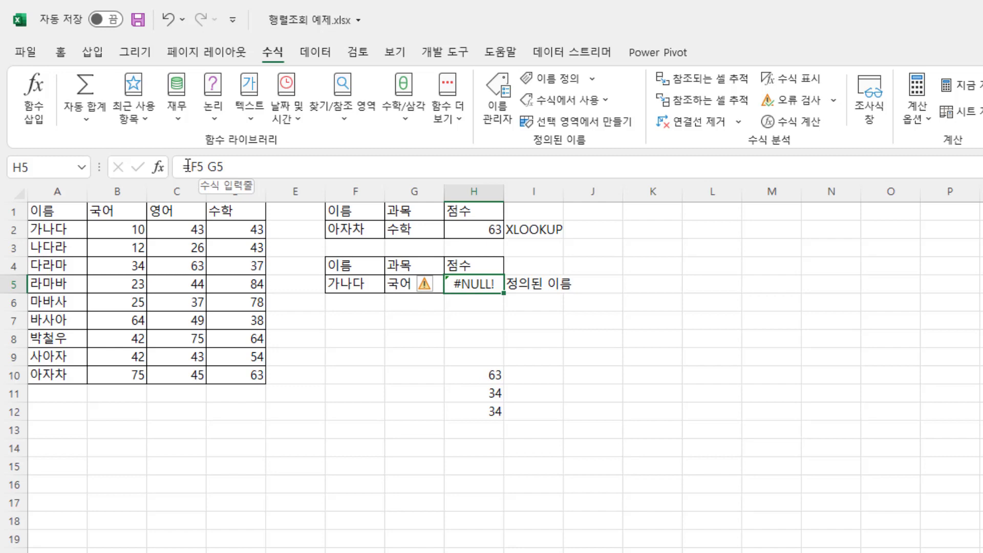
double_click(476, 283)
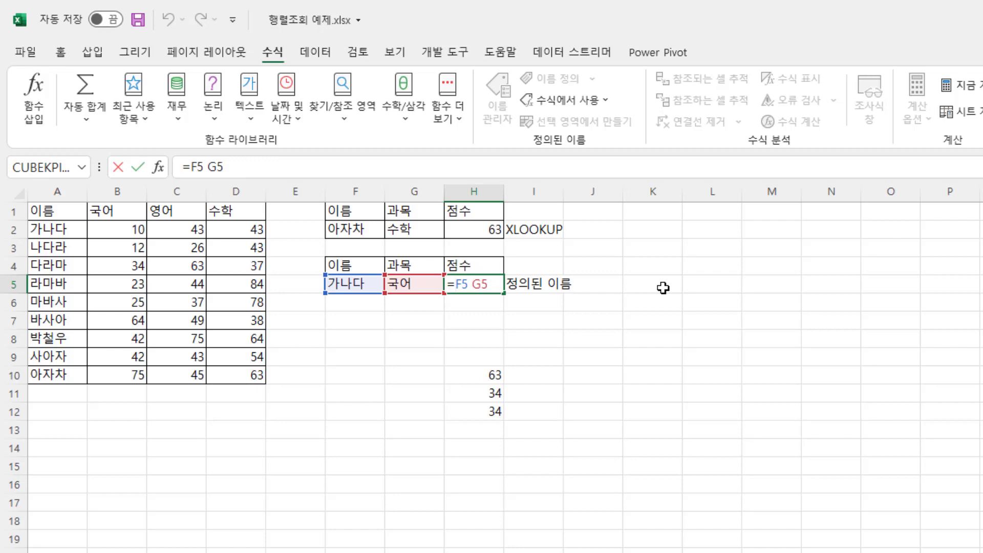
- Change H5 to =INDIRECT(F5) INDIRECT(G5), returning the 국어 score 10
type("in")
key("Down")
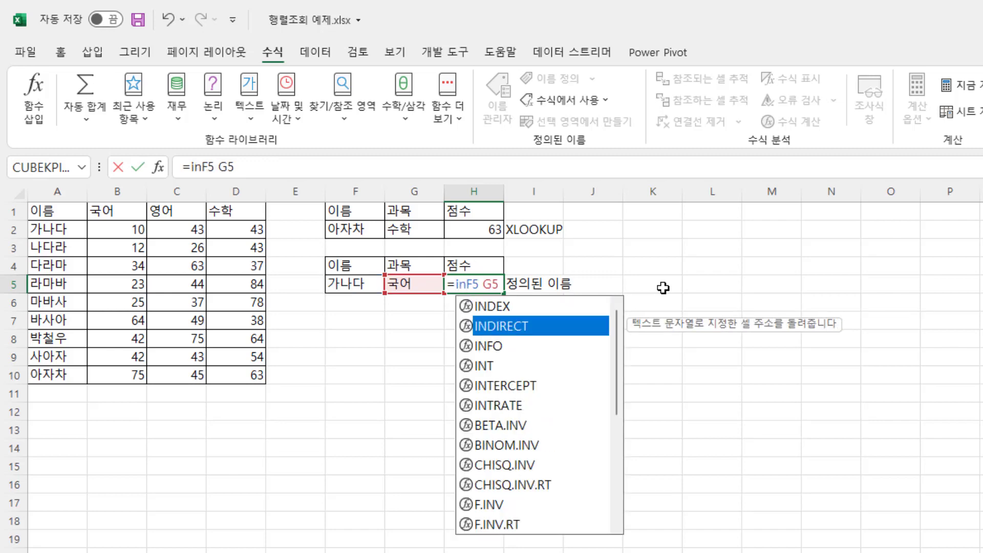
key("Tab")
type(") ")
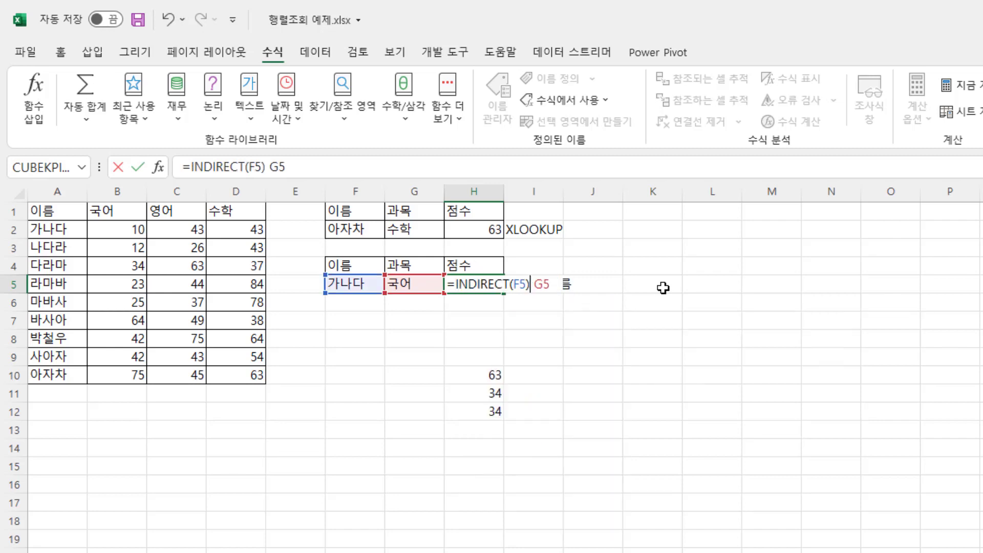
type("in")
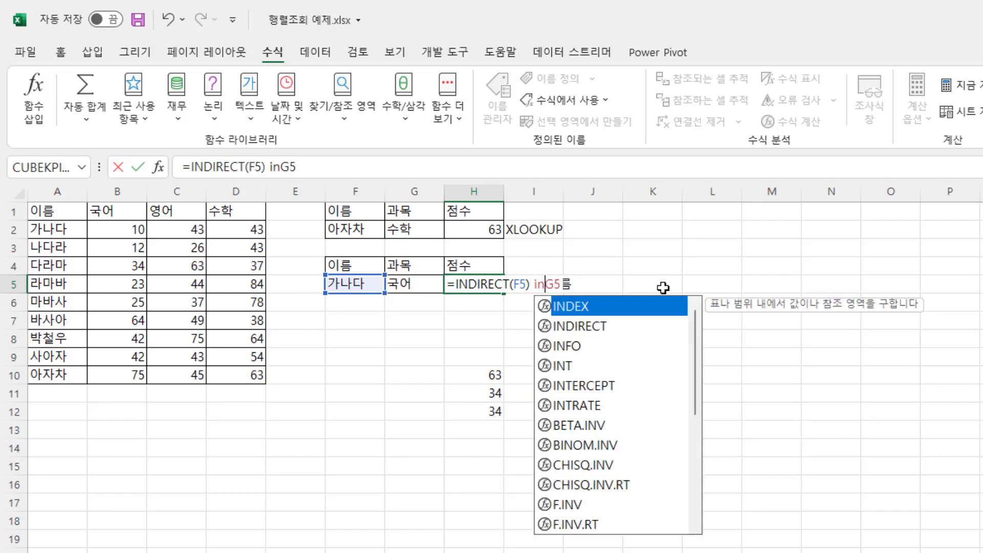
key("Down")
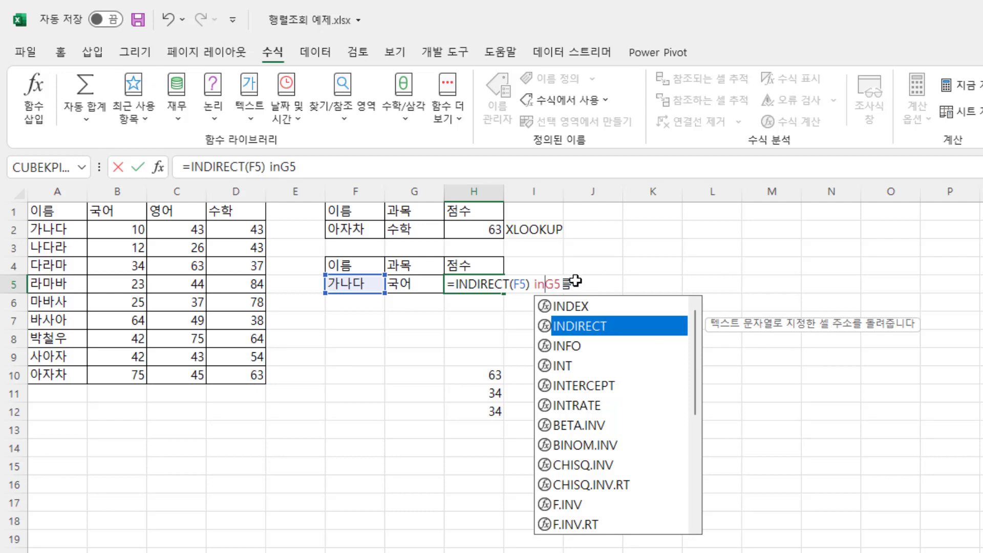
key("Tab")
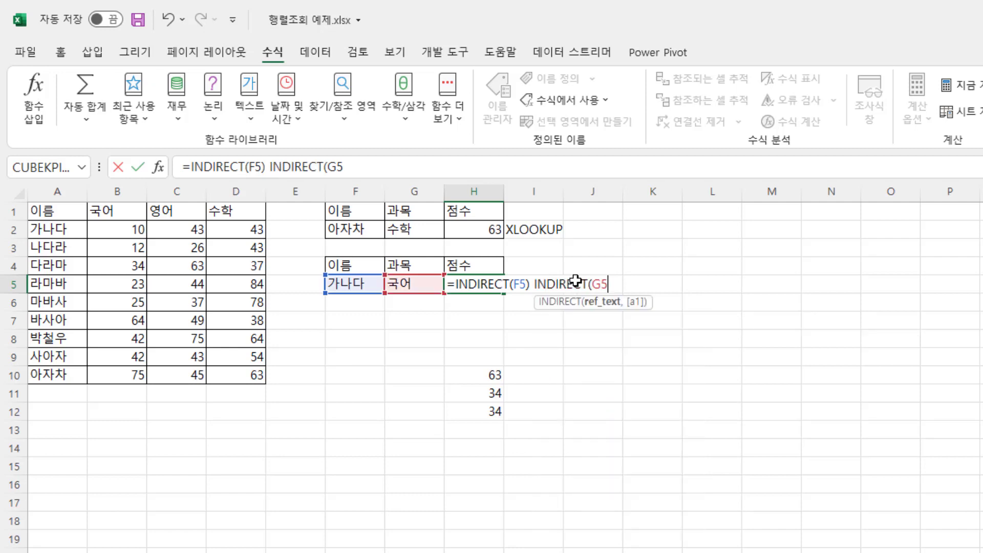
type(")")
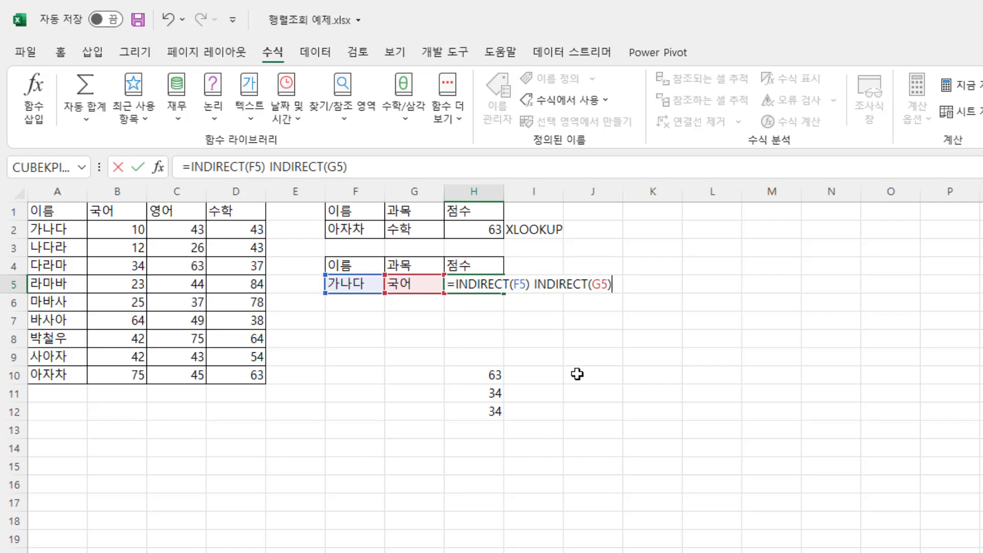
key("Return")
key("Up")
- Change the name in F5 to 나다라 and check H5's 12 against the table in B3
key("Left")
key("Left")
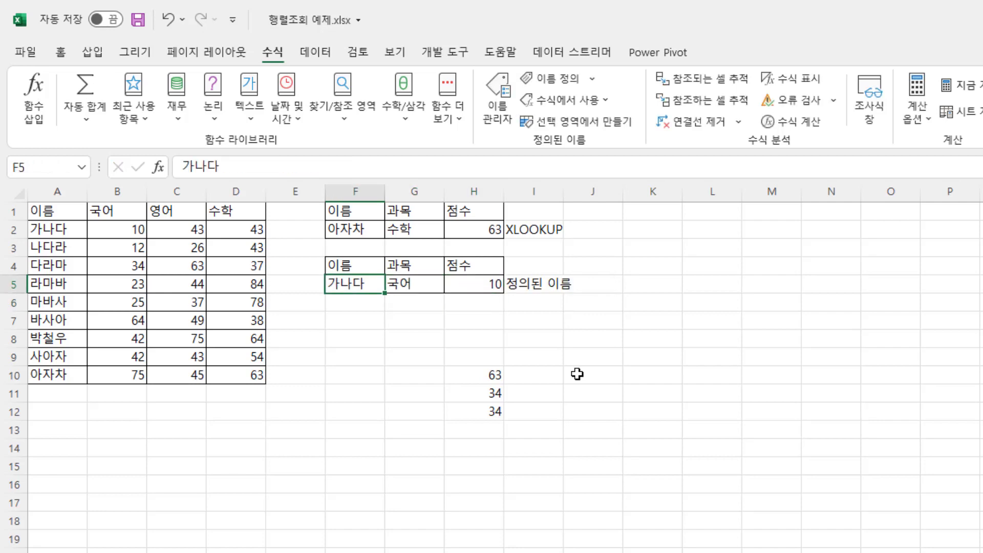
key("Right")
key("Right")
key("Left")
key("Left")
type("skekfk")
key("Return")
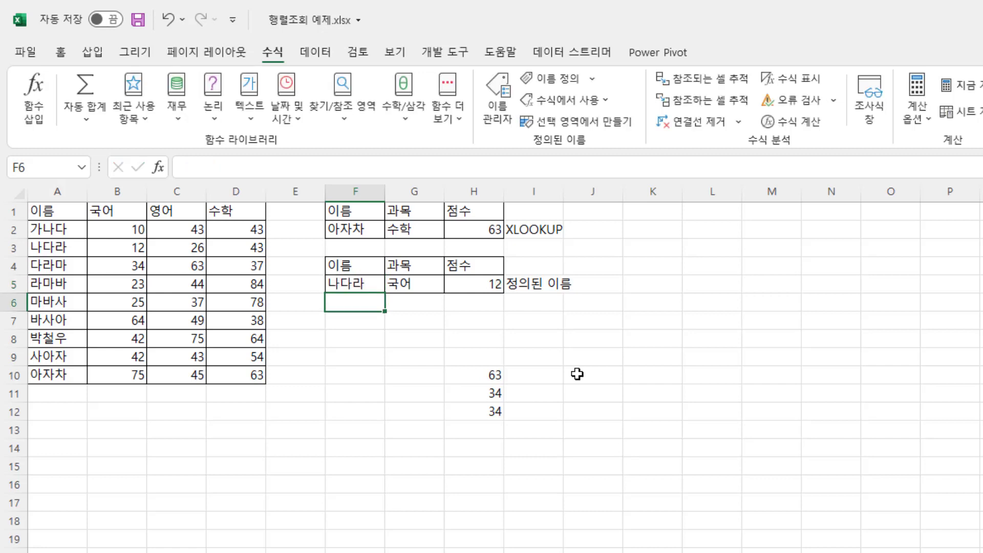
key("Up")
key("Right")
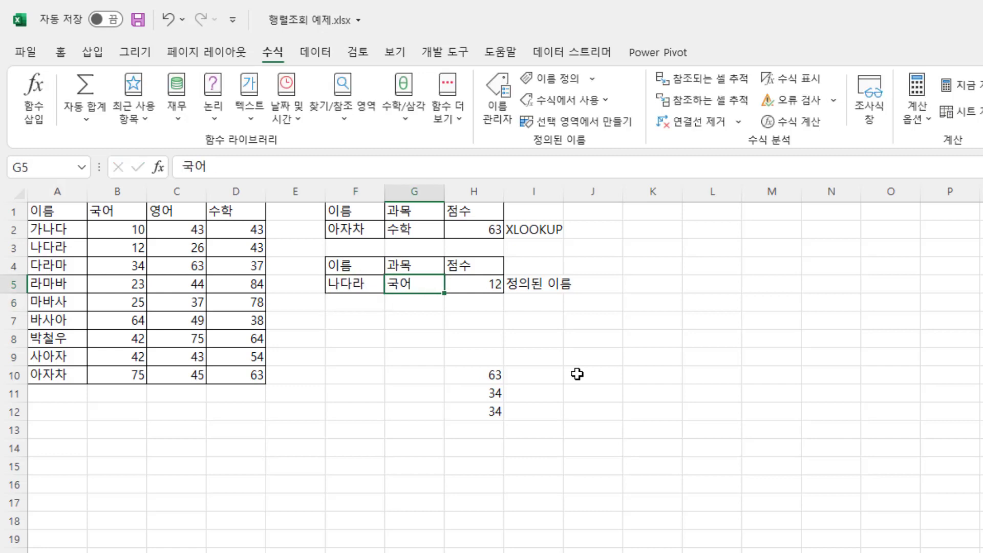
key("Left")
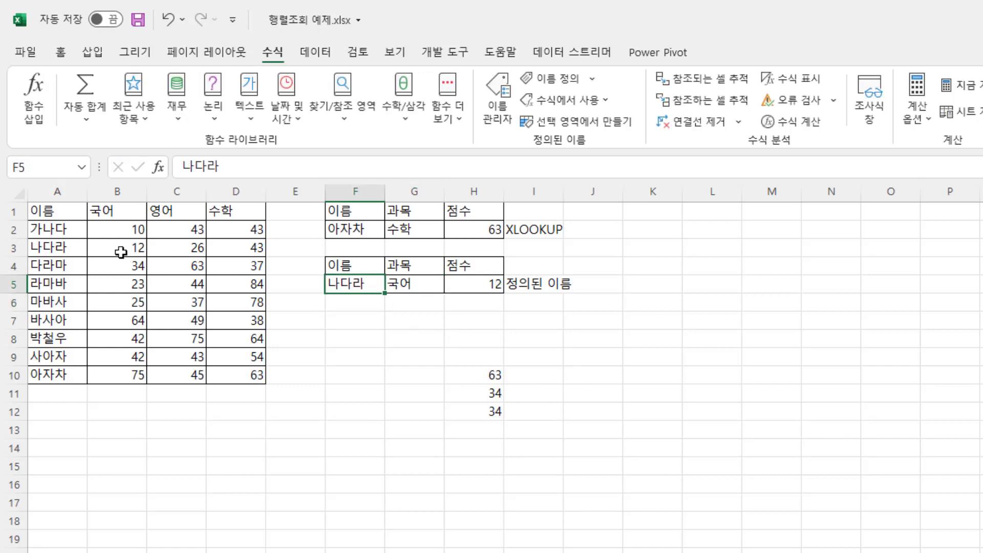
left_click(121, 252)
- Clear the name and subject in F5:G5, leaving H5 showing a #REF! error
left_click(460, 283)
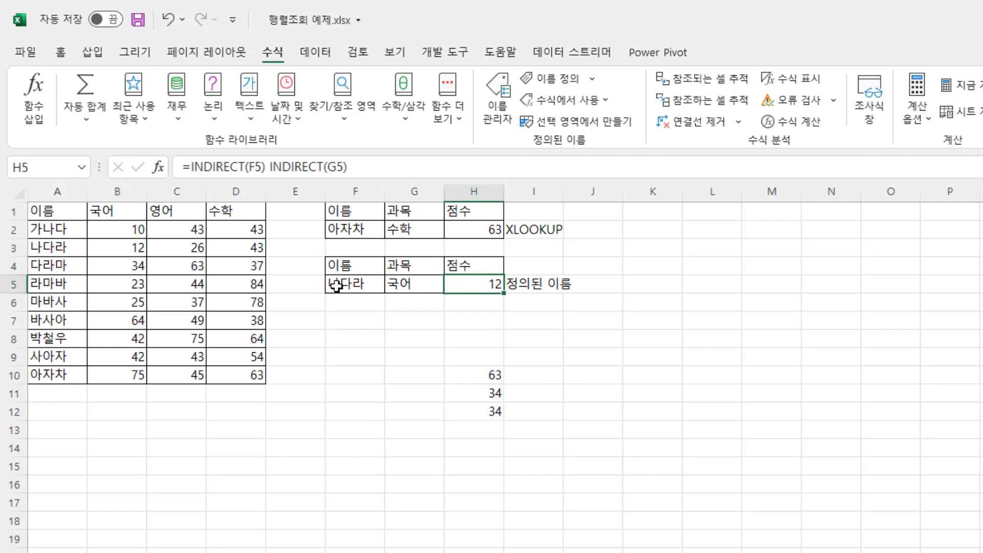
left_click(335, 286)
left_click_drag(387, 278, 391, 279)
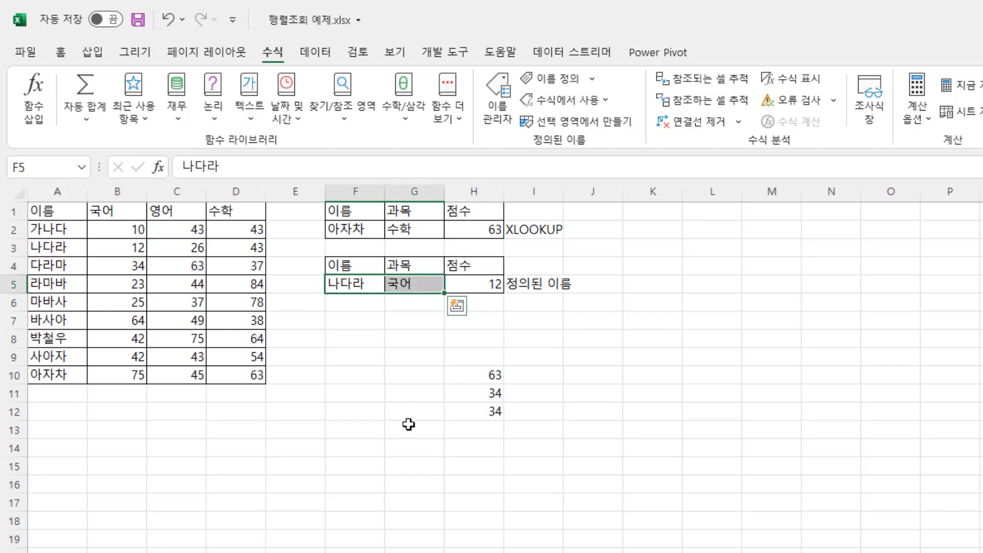
key("Delete")
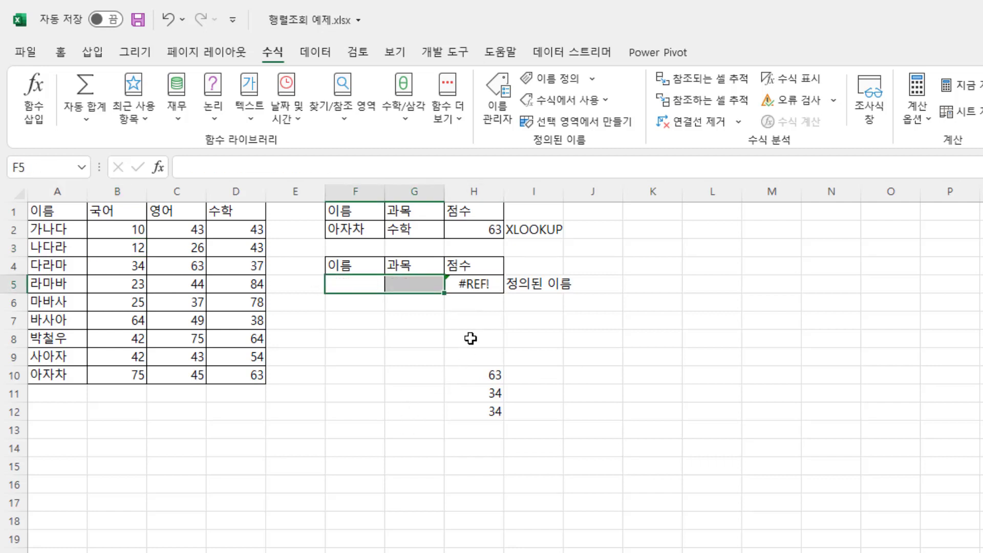
left_click(470, 338)
left_click_drag(351, 281, 401, 285)
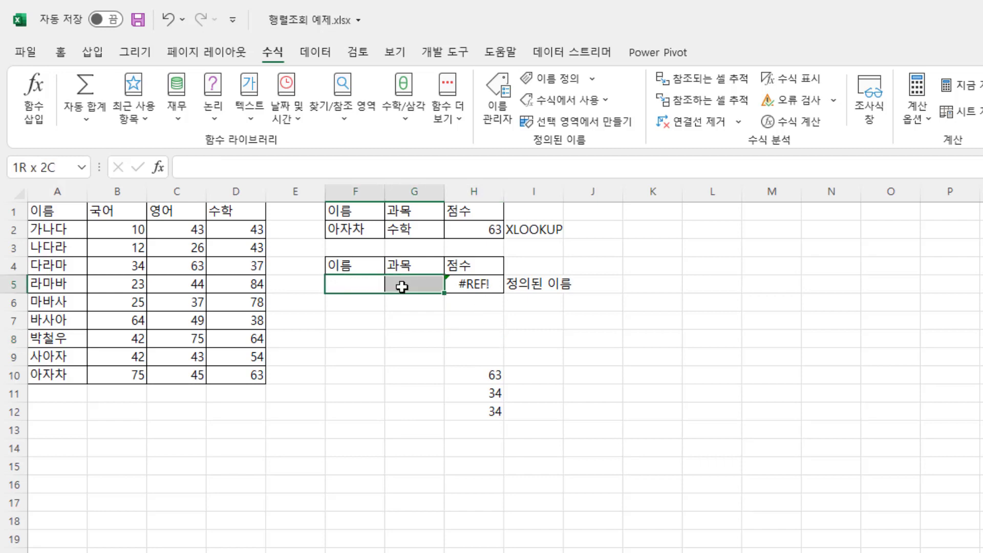
left_click(462, 282)
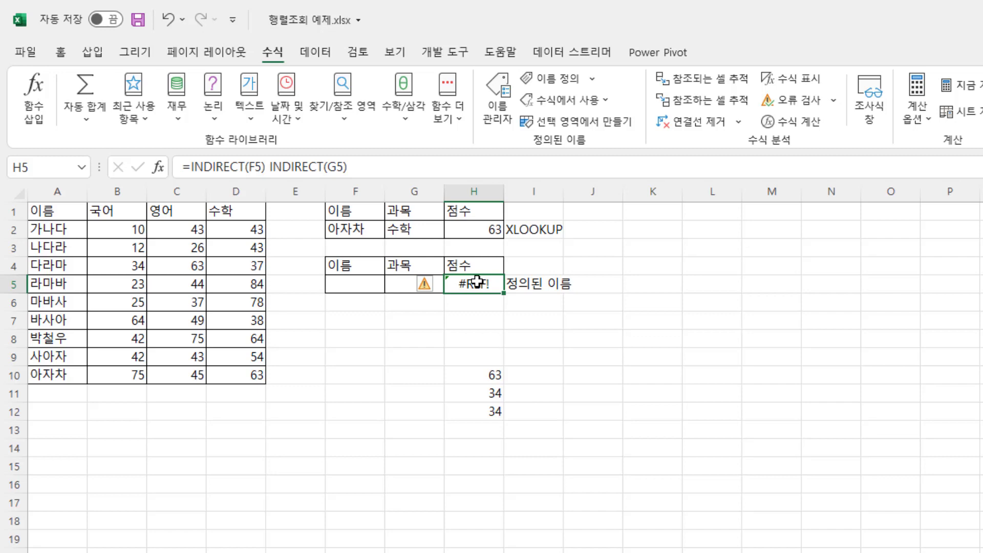
- Wrap H5's INDIRECT intersection formula in IFERROR with the message "조건을 입력하세요."
left_click(197, 169)
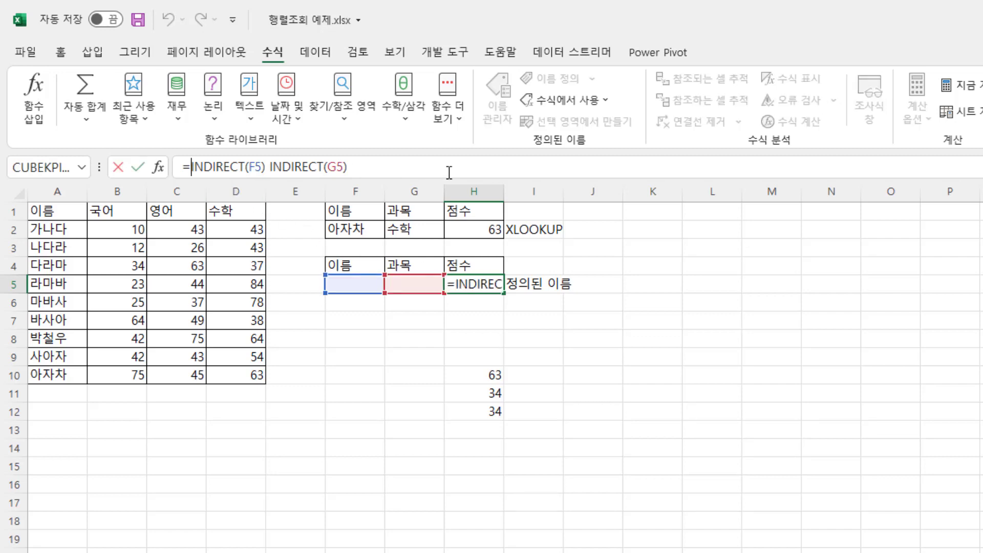
type("if")
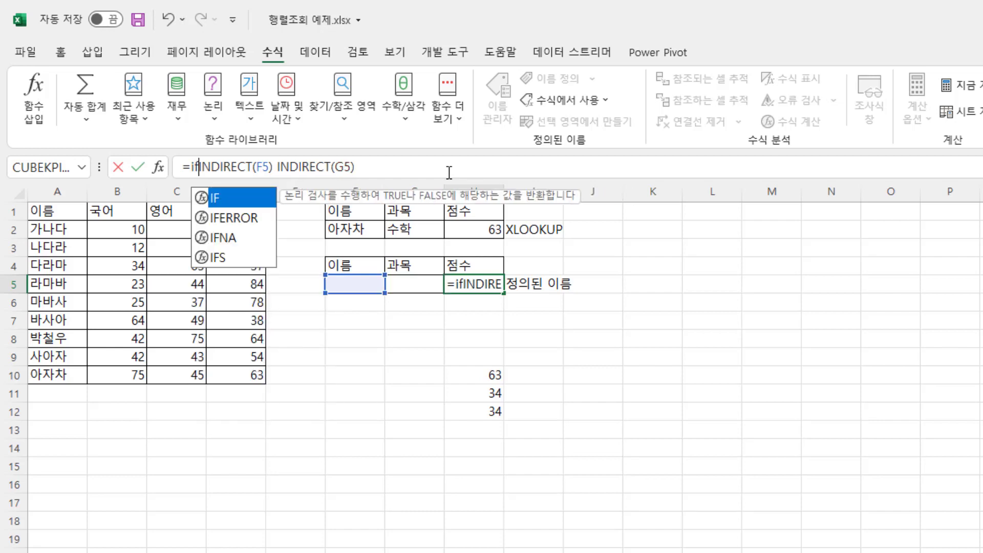
key("Down")
key("Tab")
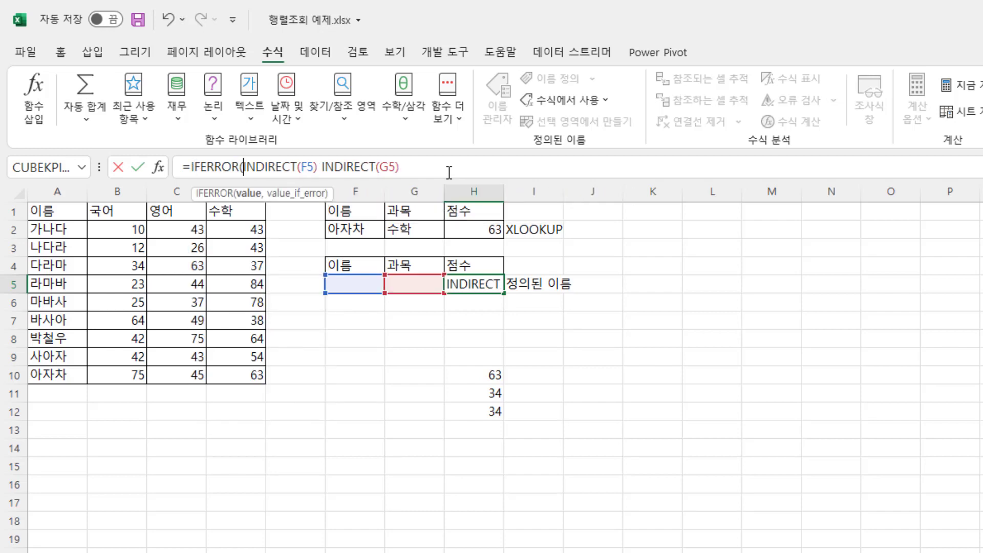
left_click(446, 171)
type(",")
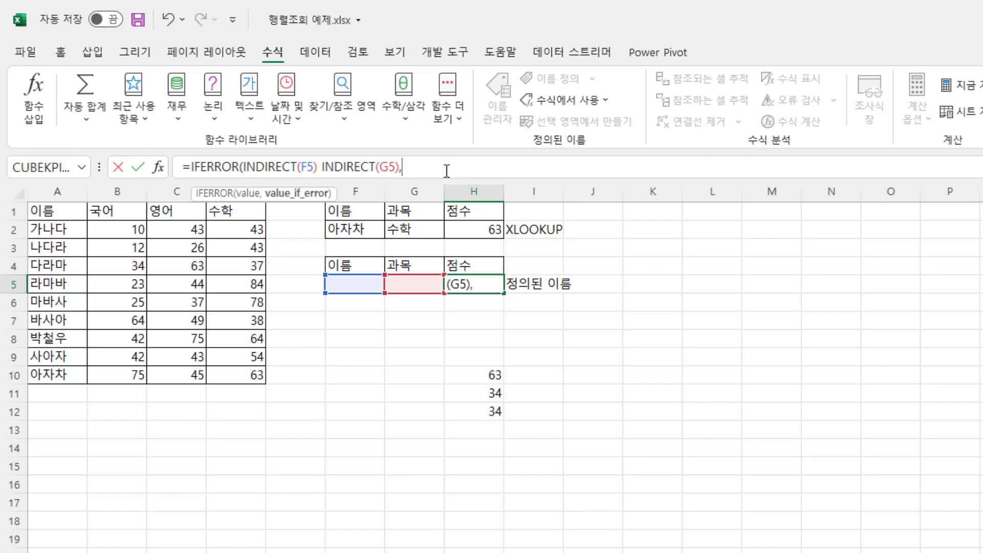
type("\"조")
type("건을")
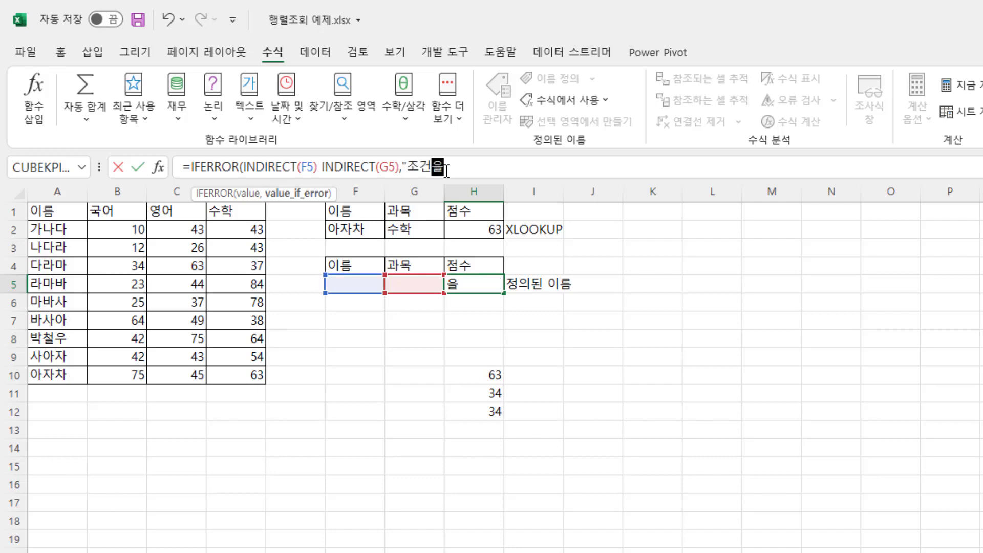
type(" 입력핫세")
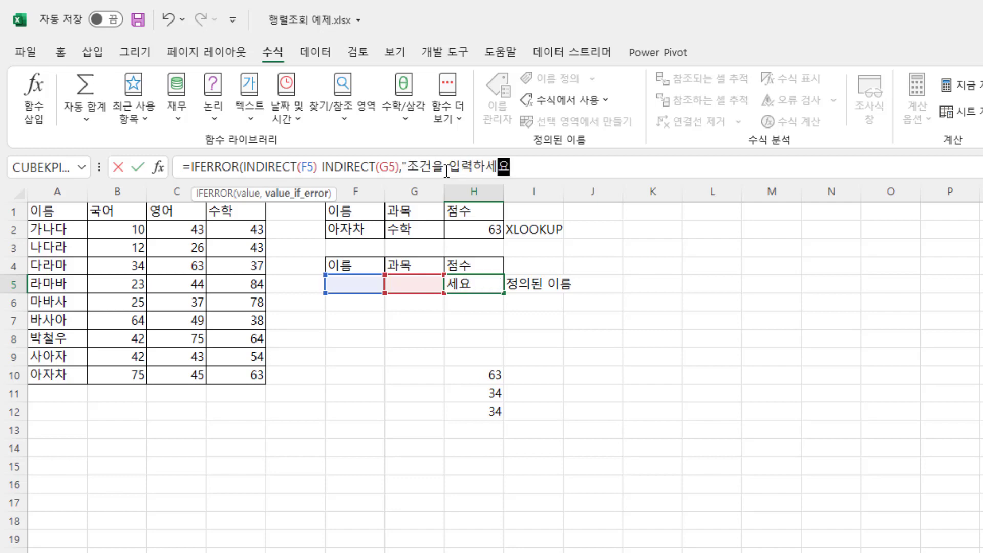
type("요.\")")
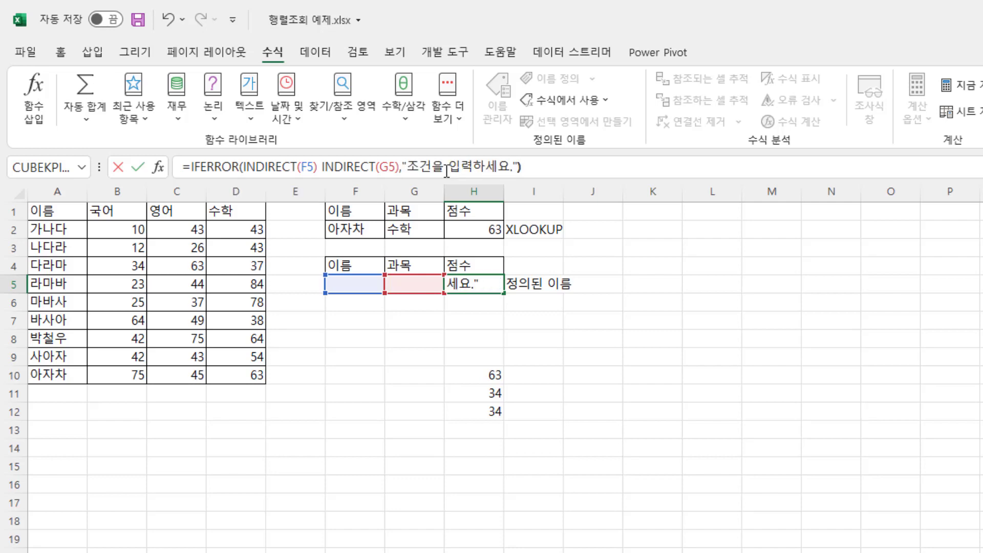
key("Return")
key("Up")
- Autofit column H and confirm the empty F5 and G5 make H5 show 조건을 입력하세요.
double_click(503, 191)
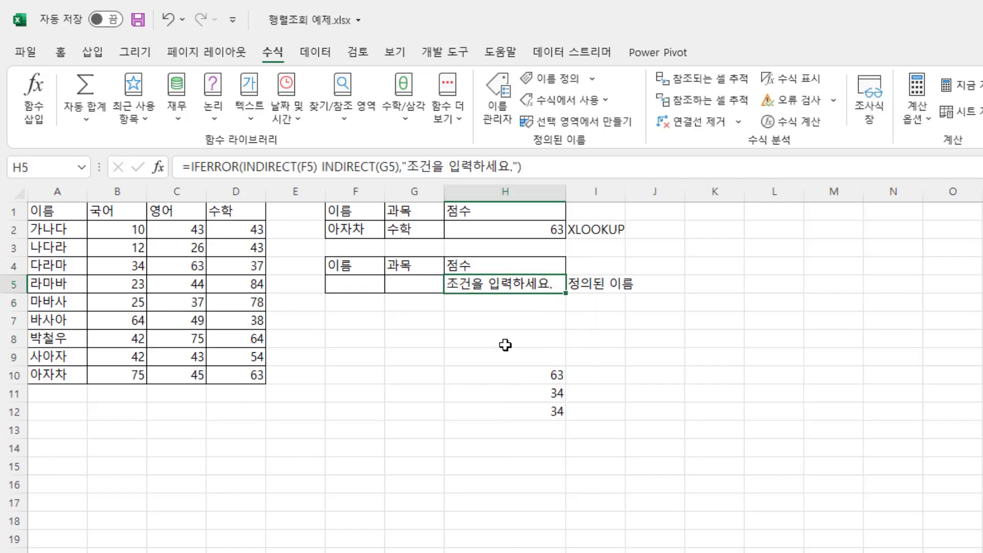
left_click(505, 340)
left_click(346, 279)
left_click(393, 284)
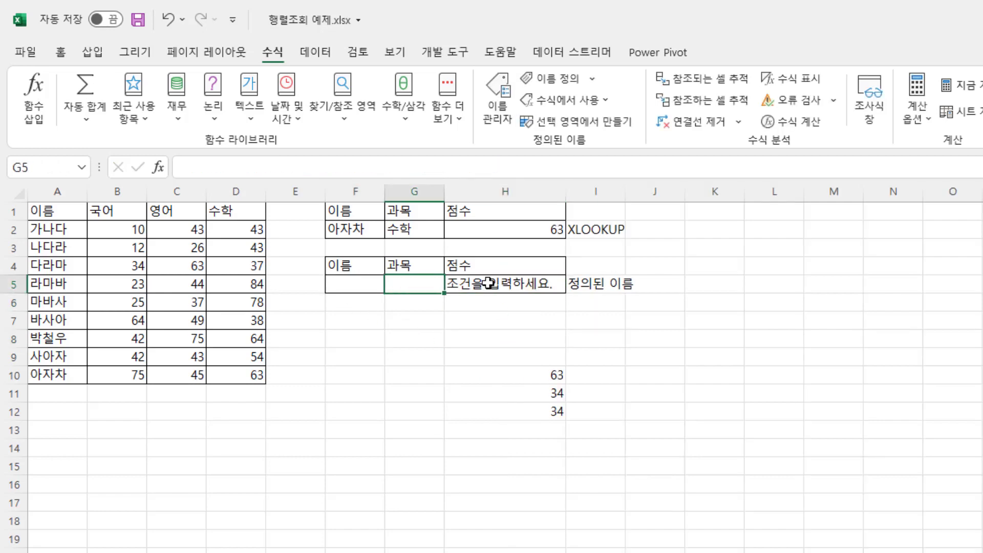
left_click(487, 283)
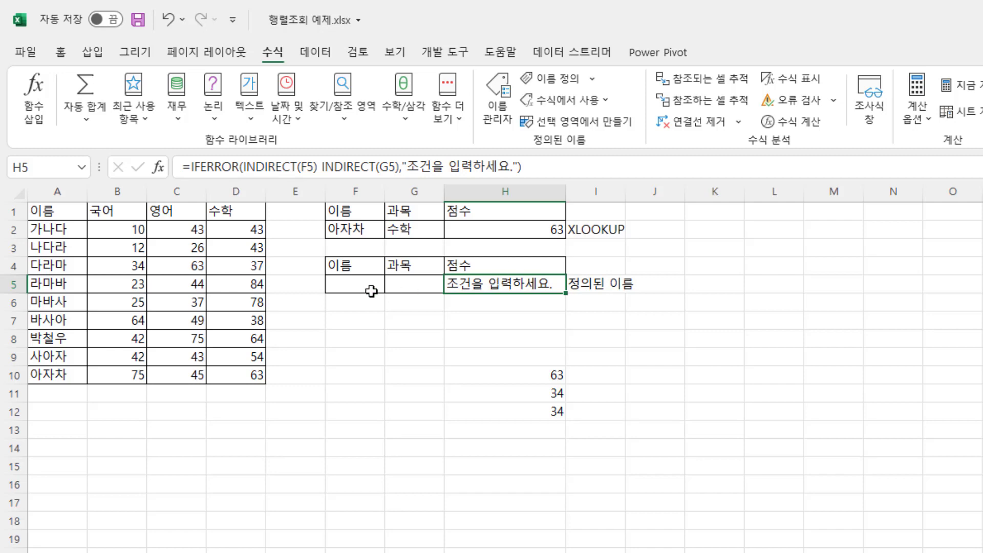
left_click(355, 286)
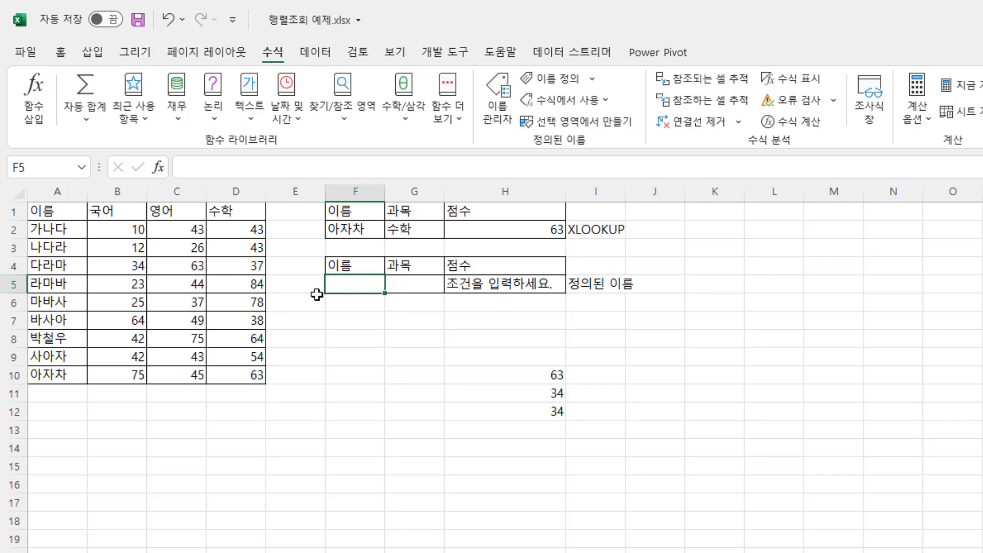
- Add a List data validation to F5 sourced from the student names in A2:A10
left_click(314, 52)
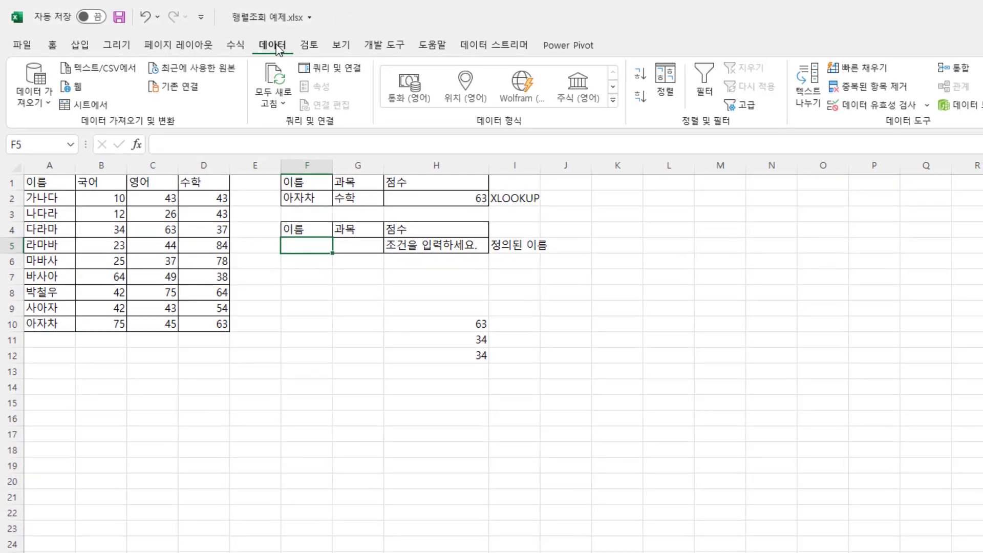
left_click(925, 105)
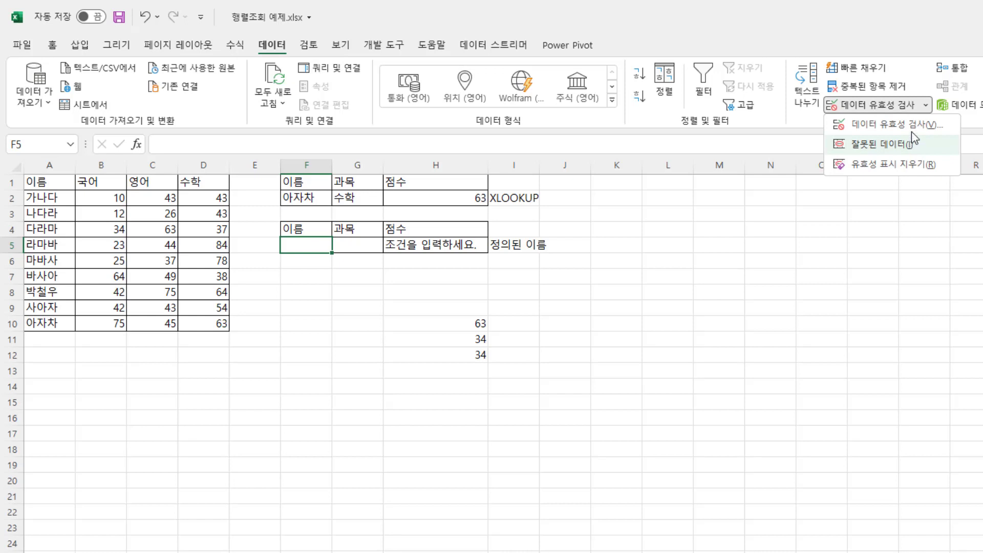
left_click(914, 130)
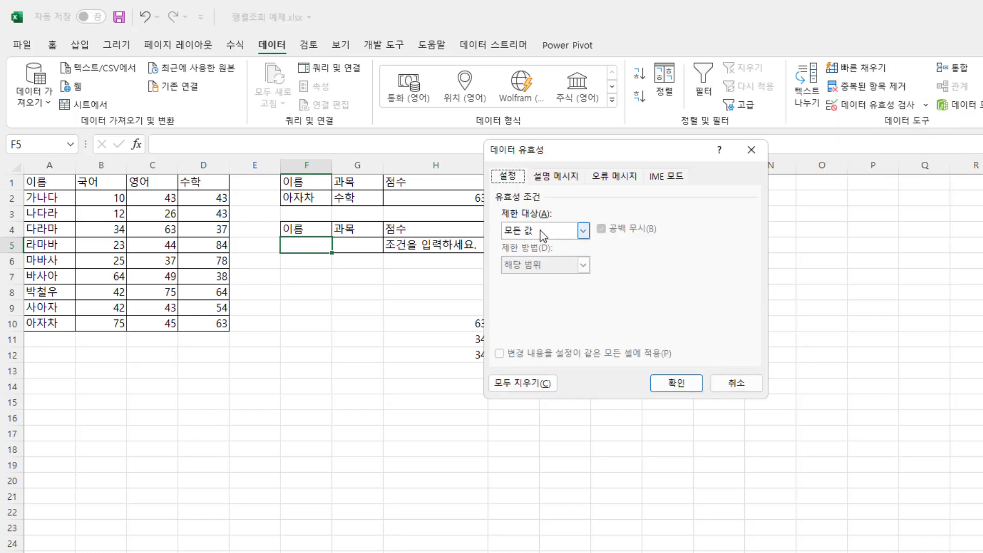
left_click(540, 230)
left_click(527, 280)
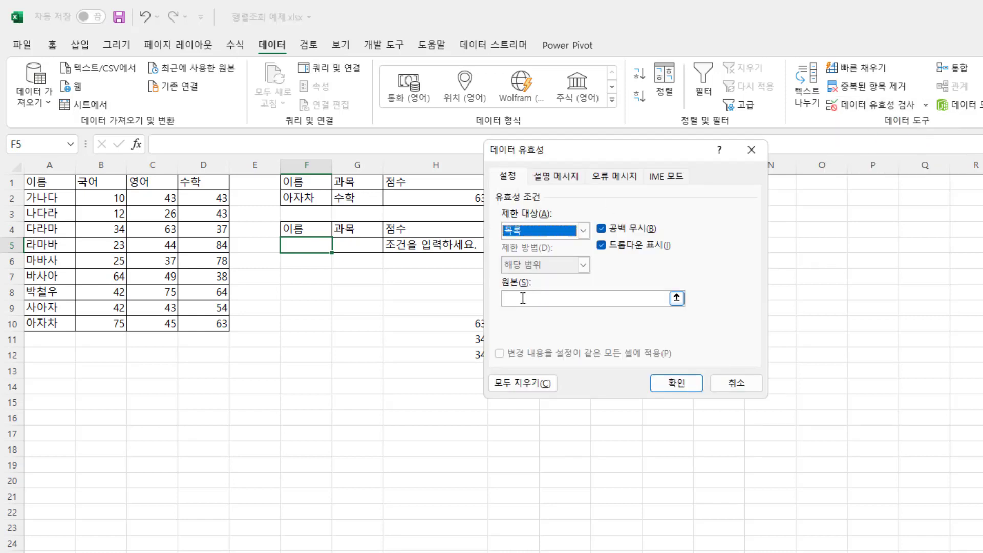
left_click(522, 299)
left_click_drag(57, 201, 57, 321)
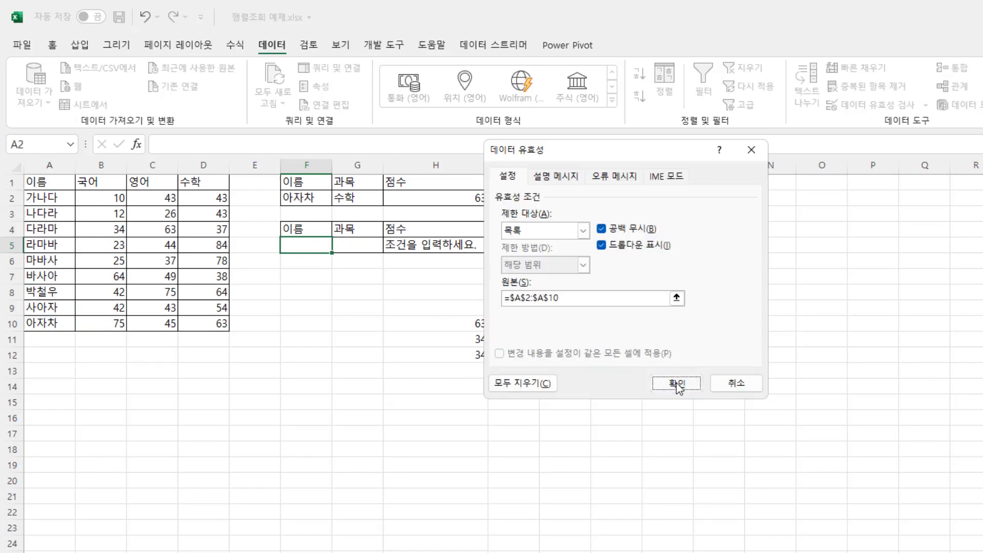
left_click(676, 382)
- Add a List data validation to G5 sourced from the subject headers in B1:D1
left_click(371, 247)
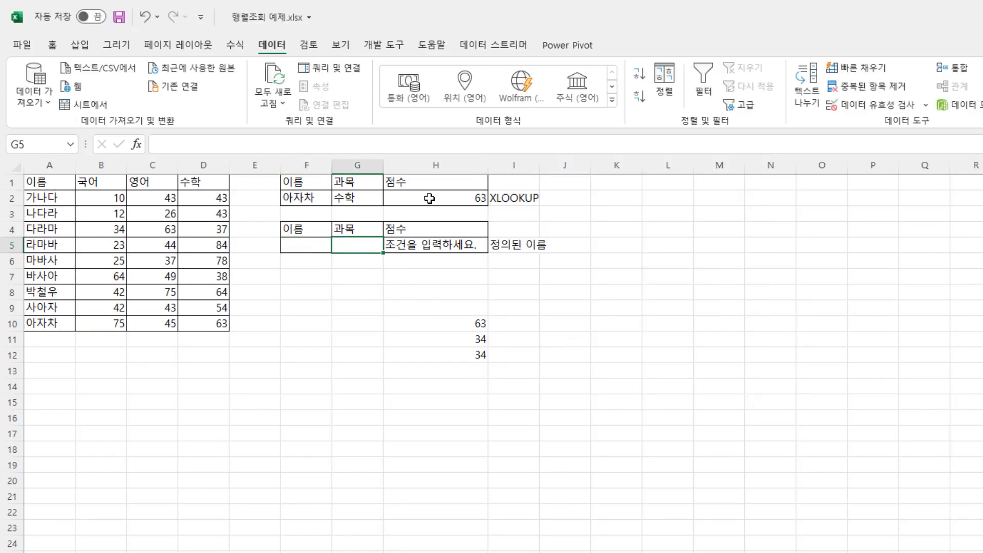
left_click(871, 107)
left_click(546, 231)
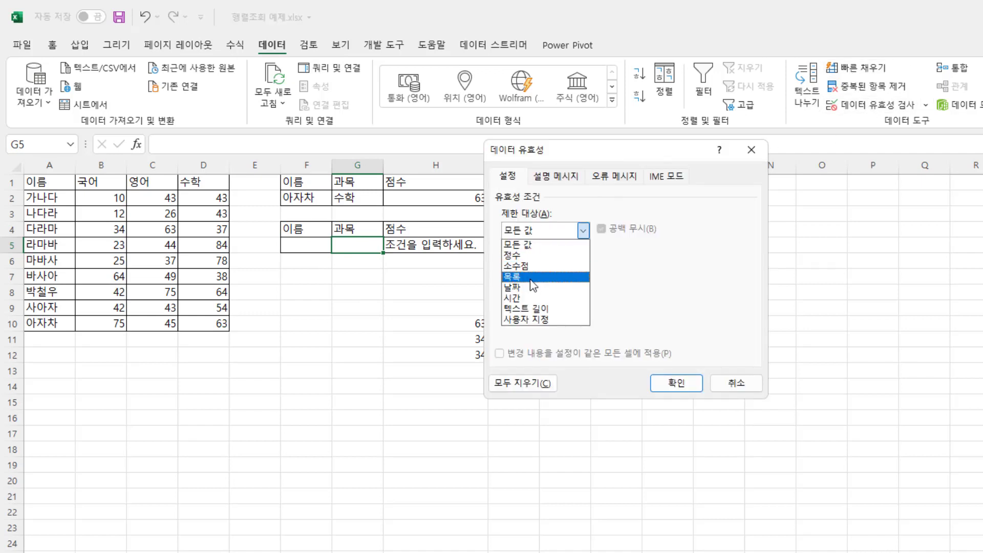
left_click(532, 281)
left_click(528, 297)
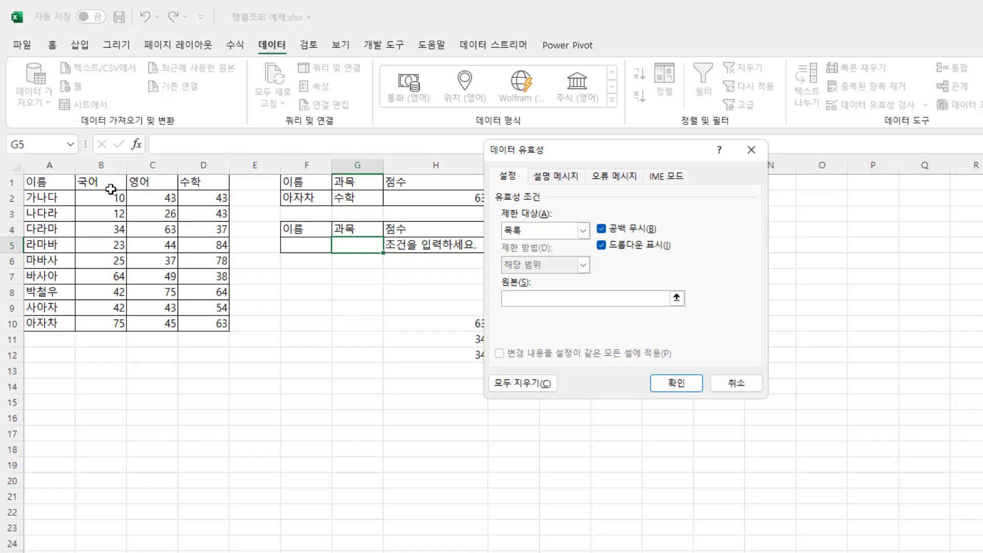
left_click_drag(111, 189, 211, 183)
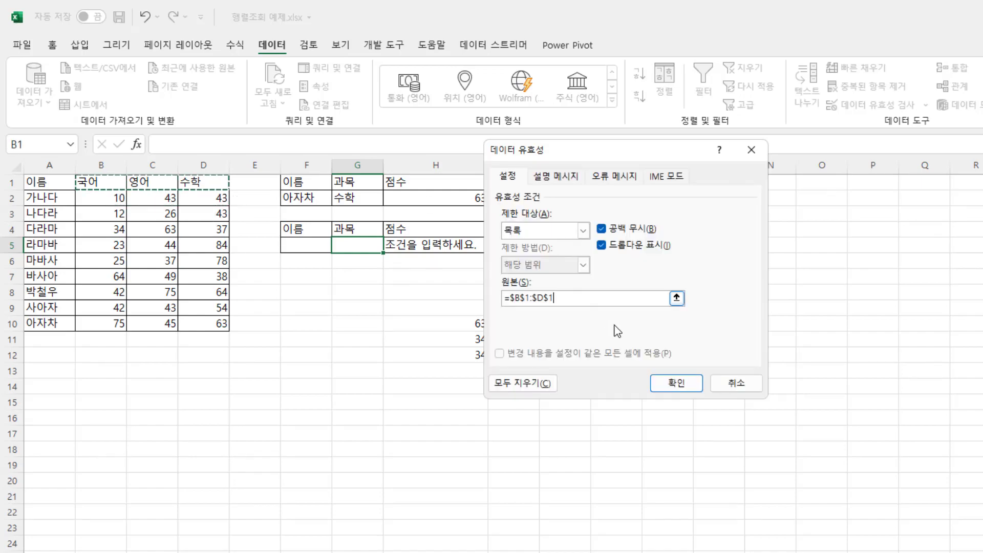
left_click(677, 382)
left_click(281, 290)
- Choose 바사아 in F5's dropdown and 수학 in G5's, so H5 shows 38
left_click(319, 244)
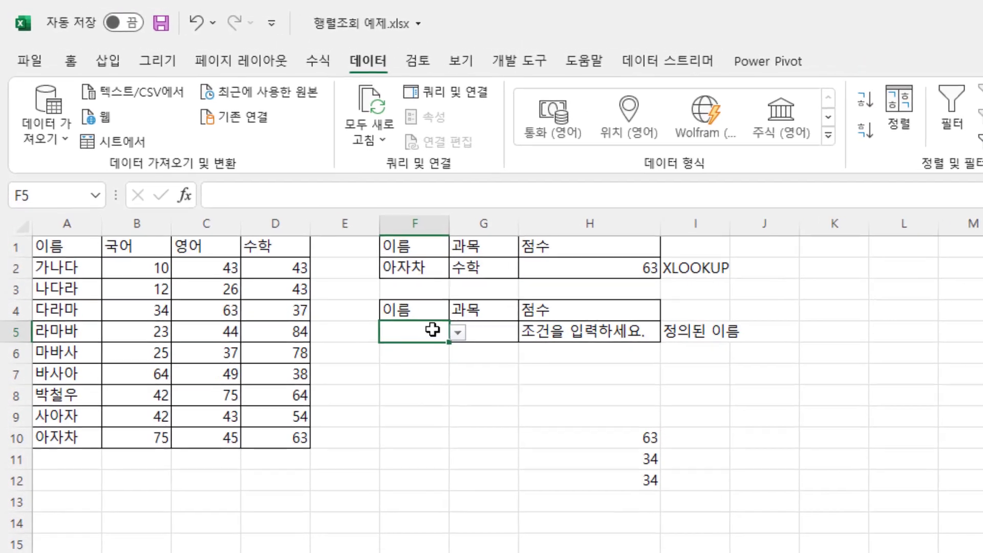
left_click(457, 333)
left_click(426, 420)
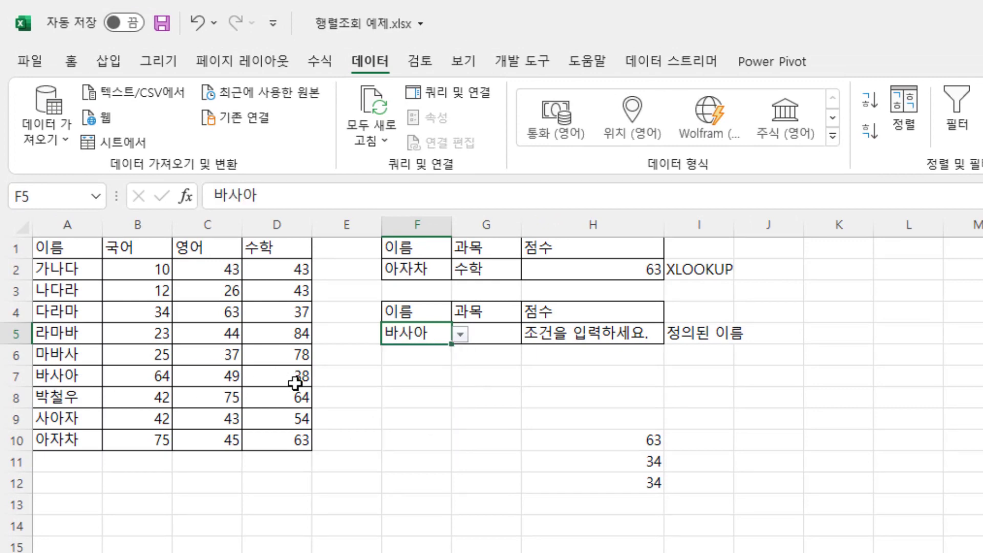
left_click(489, 330)
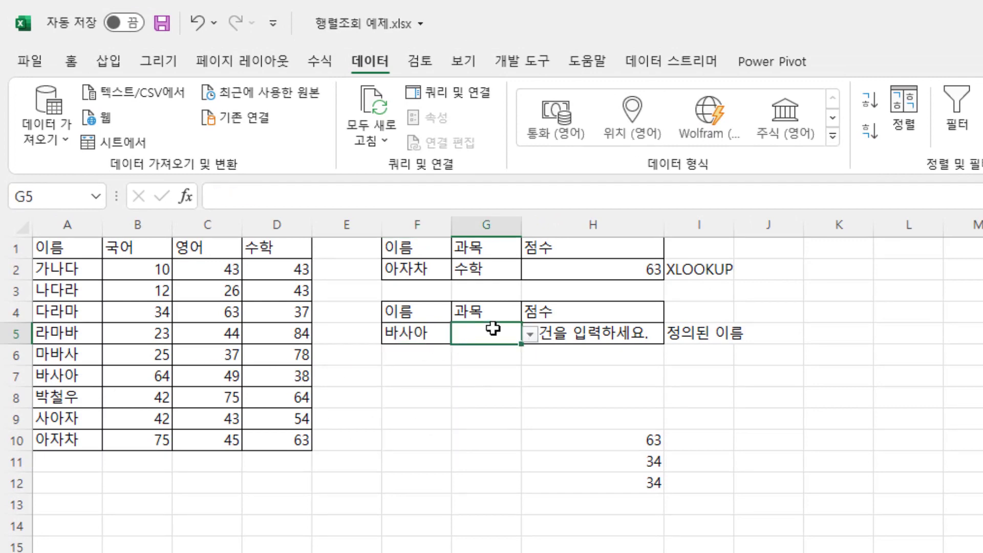
left_click(530, 334)
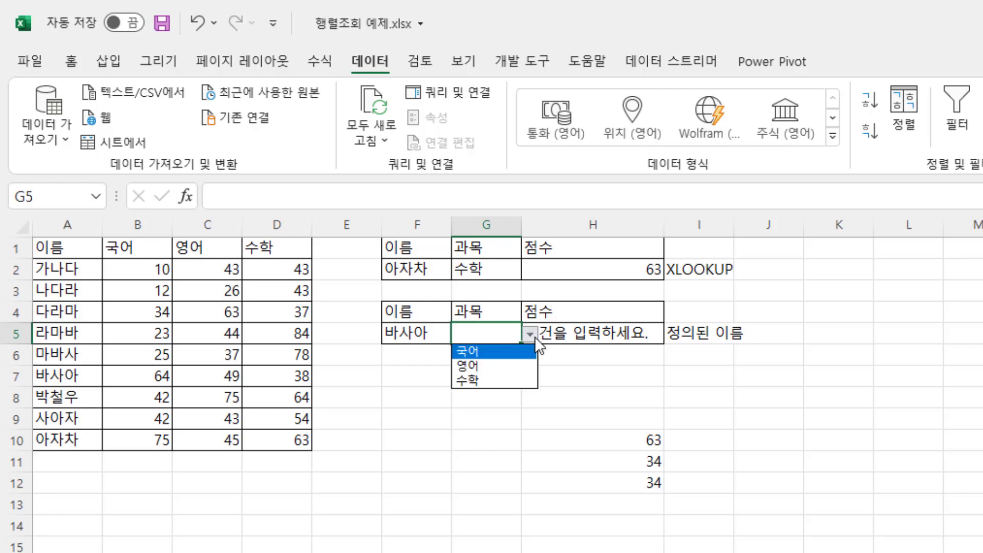
left_click(500, 379)
- Copy the name and subject cells F5:G5 up to F2:G2
left_click(593, 379)
left_click(574, 414)
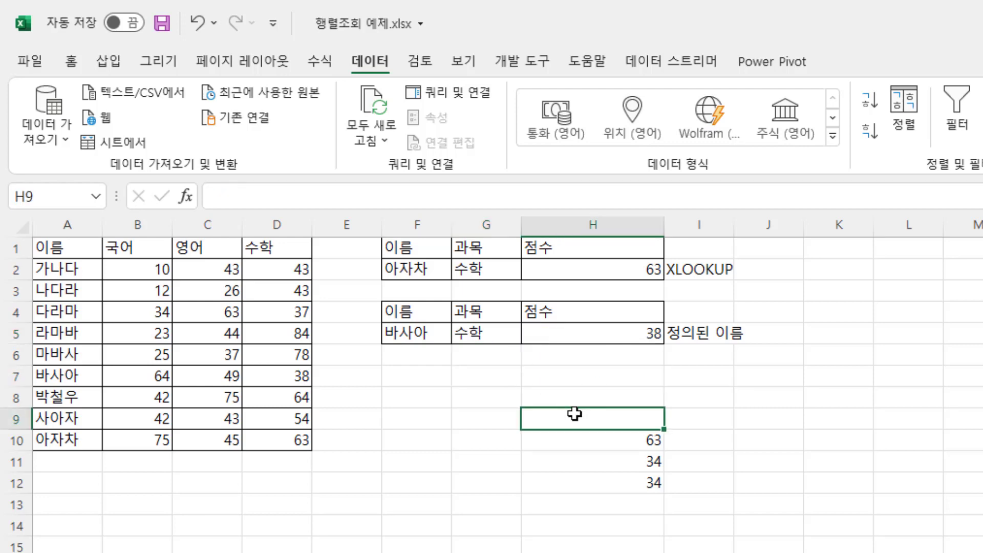
mouse_move(392, 335)
left_mouse_down()
mouse_move(499, 333)
mouse_move(499, 283)
left_mouse_up()
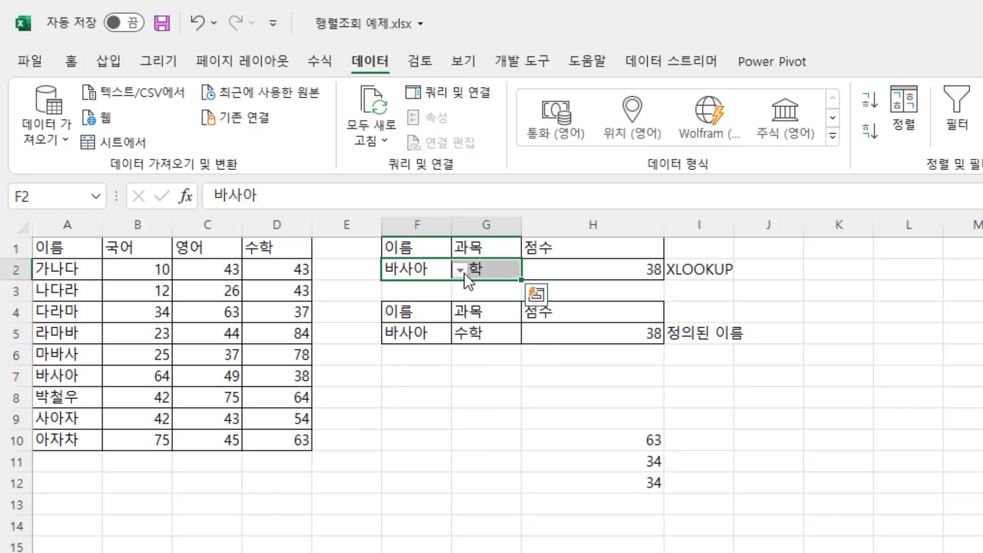
- Pick 나다라 in F2's dropdown and 국어 in G2's, so H2 returns 12
left_click(459, 269)
left_click(439, 288)
left_click(500, 268)
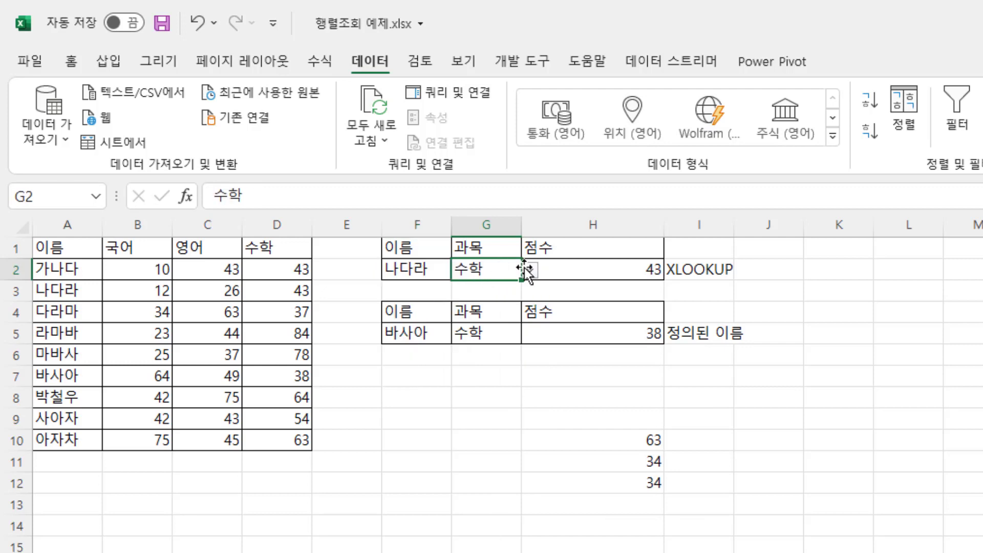
left_click(529, 269)
left_click(467, 287)
left_click(592, 397)
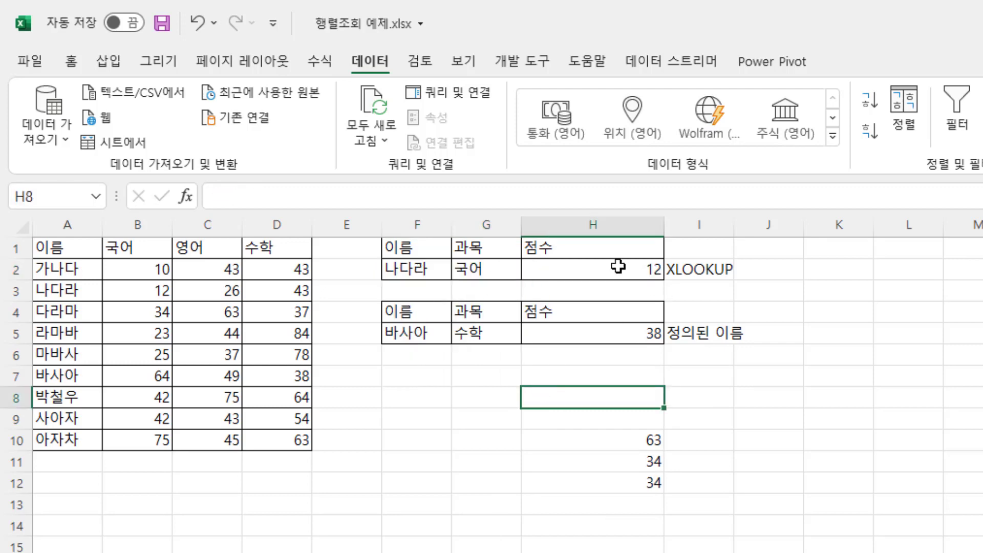
- Review the XLOOKUP formula in H2 and the IFERROR formula in H5 without changing them
double_click(620, 268)
key("Escape")
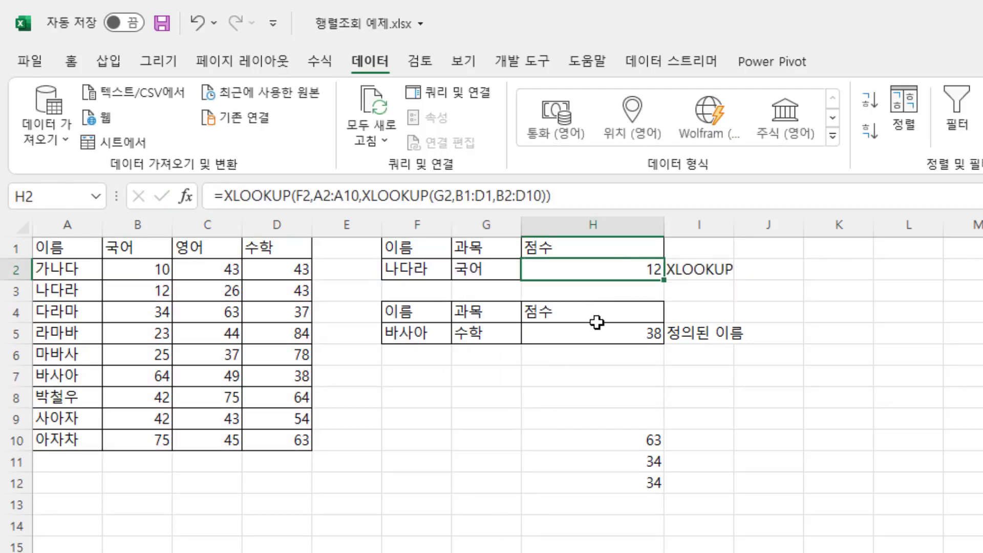
left_click(596, 330)
double_click(595, 334)
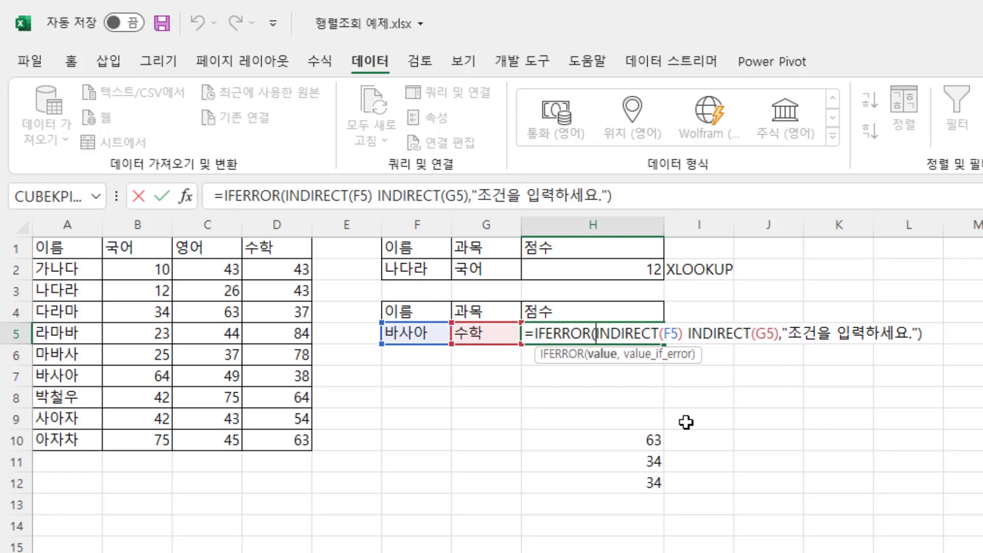
key("ctrl+Return")
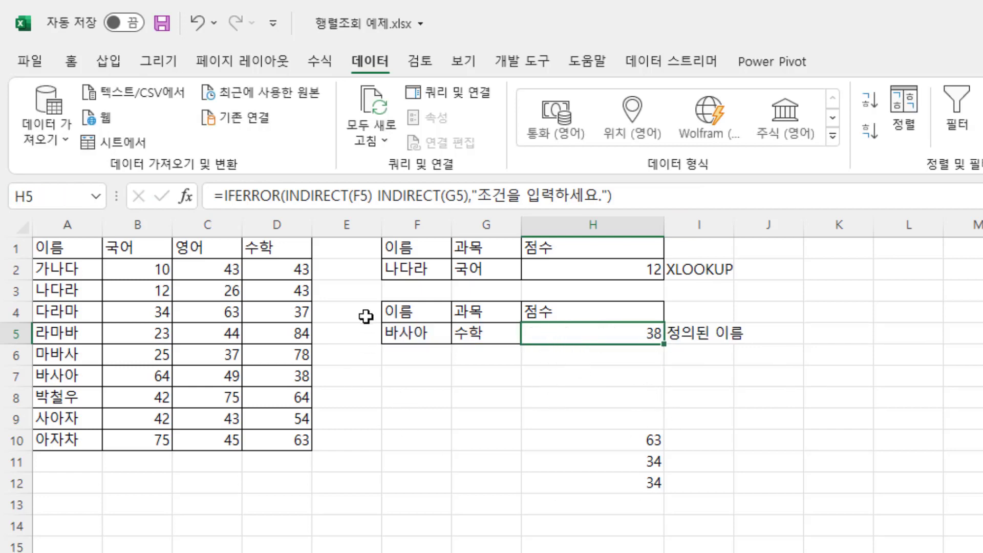
left_click(599, 271)
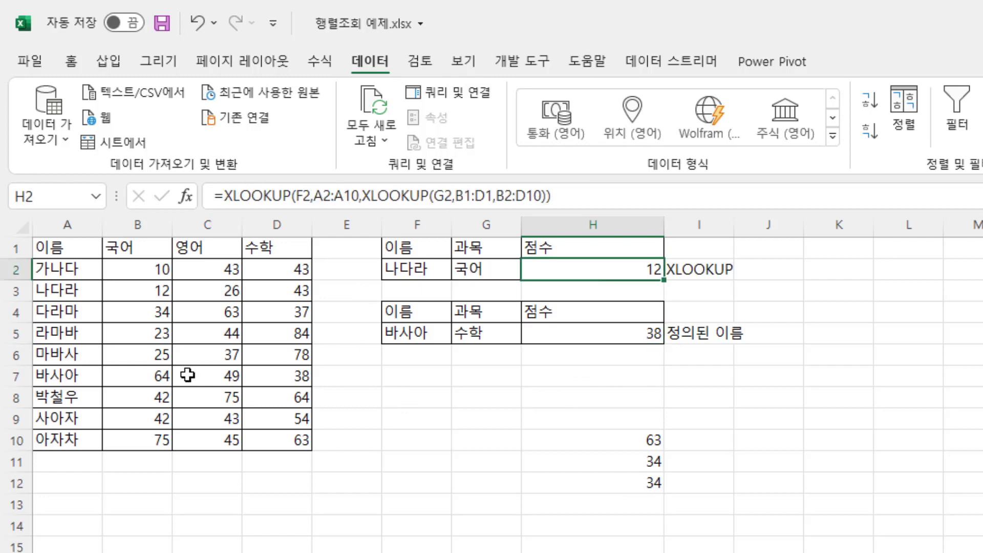